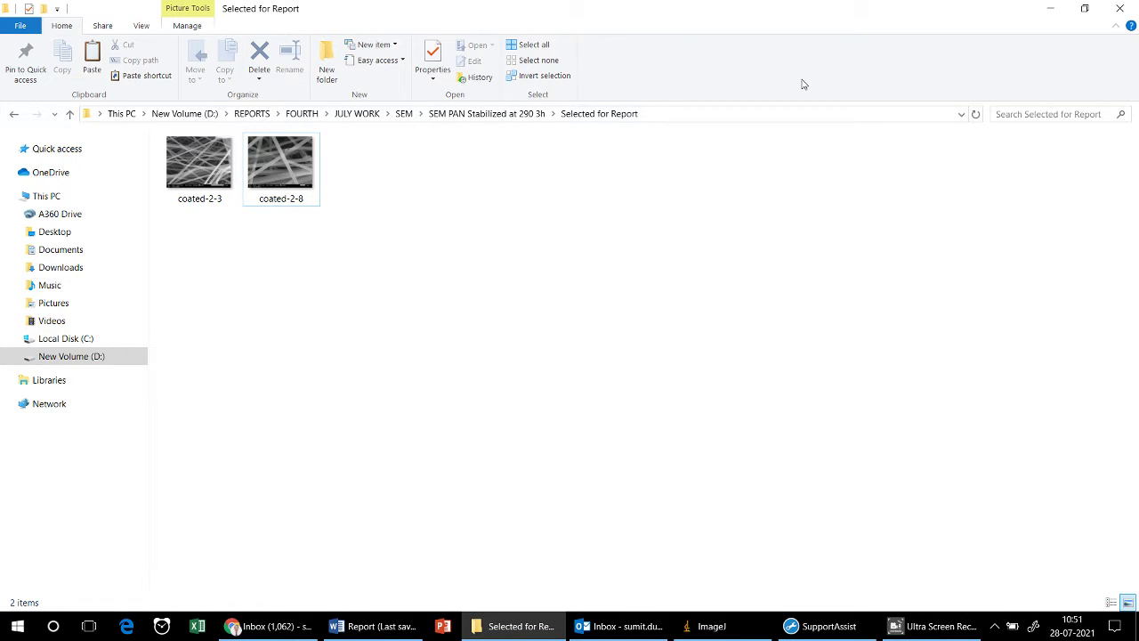
# Move the ImageJ toolbar to mid-screen and select coated-2-8 in the Selected for Report folder
pyautogui.click(712, 627)
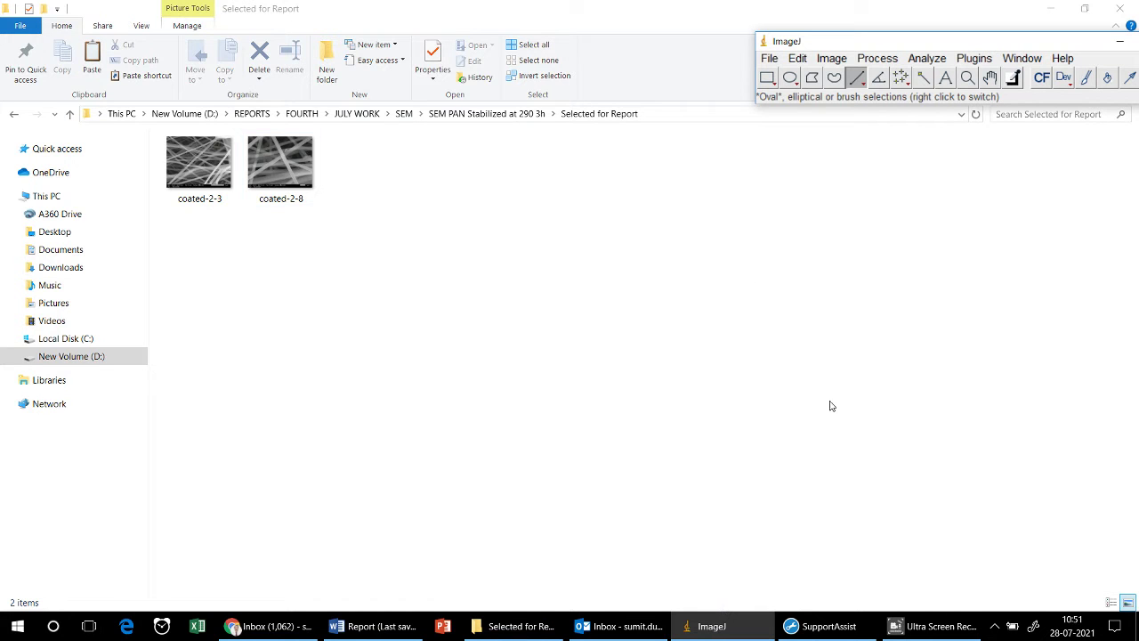
pyautogui.moveTo(847, 41); pyautogui.dragTo(705, 143)
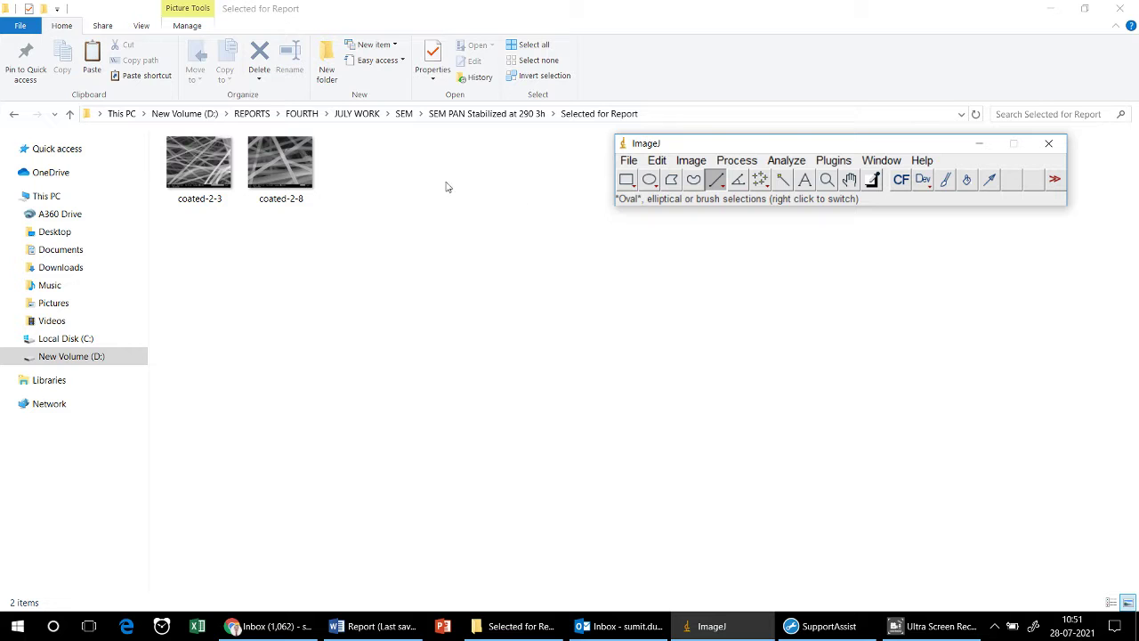
pyautogui.click(299, 167)
# Preview the annotated coated-2-8 image in Photos, minimise it, and return to ImageJ
pyautogui.doubleClick(299, 167)
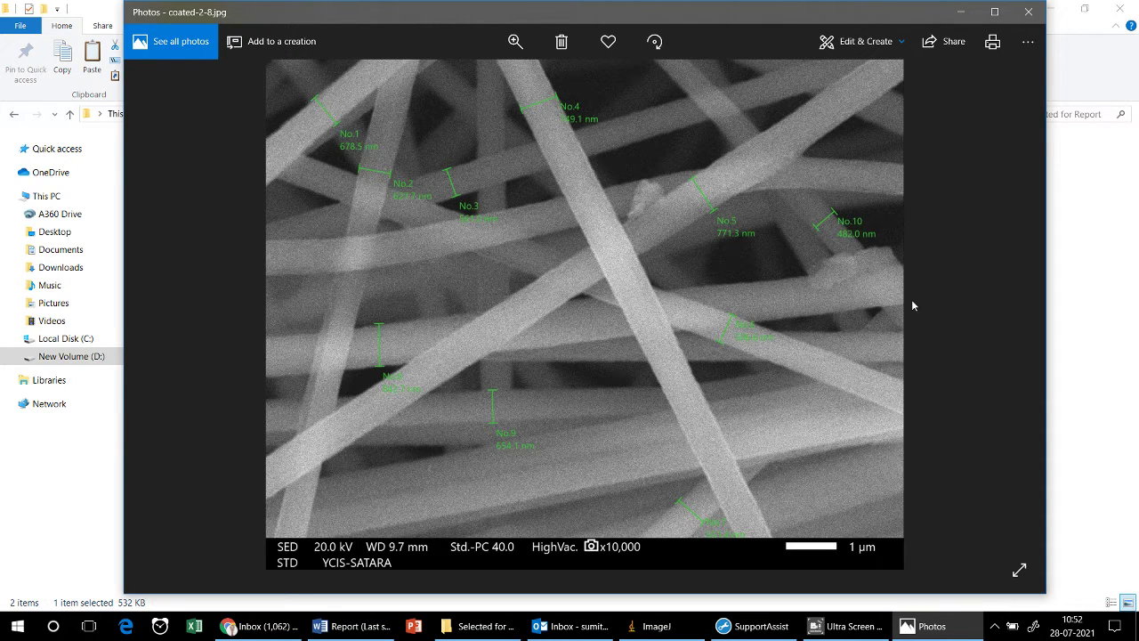
pyautogui.click(962, 16)
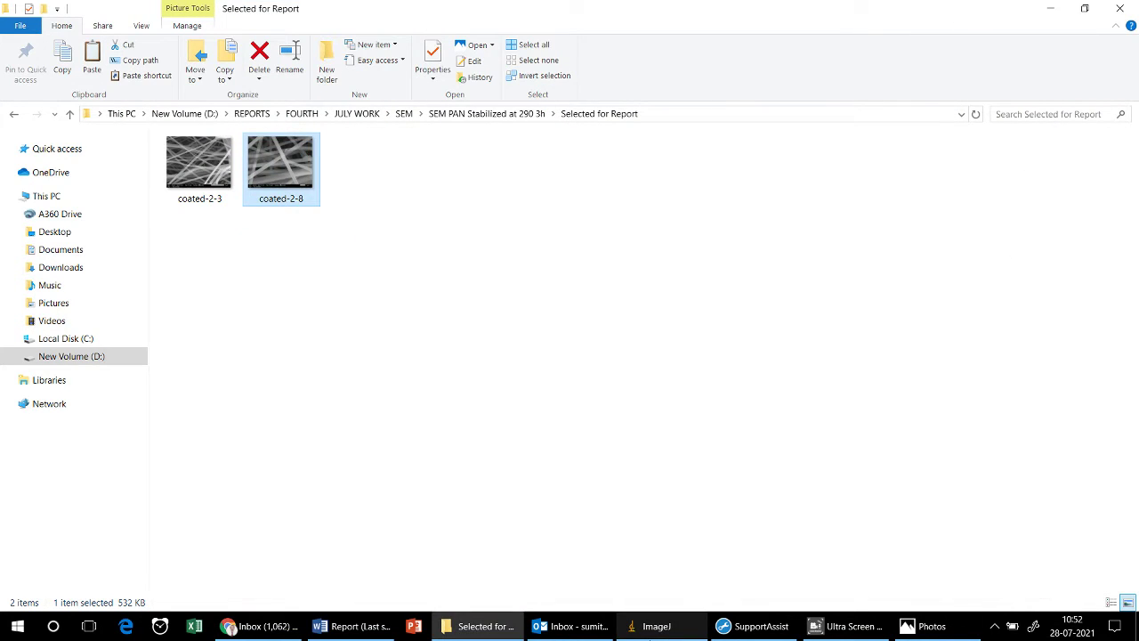
pyautogui.click(640, 625)
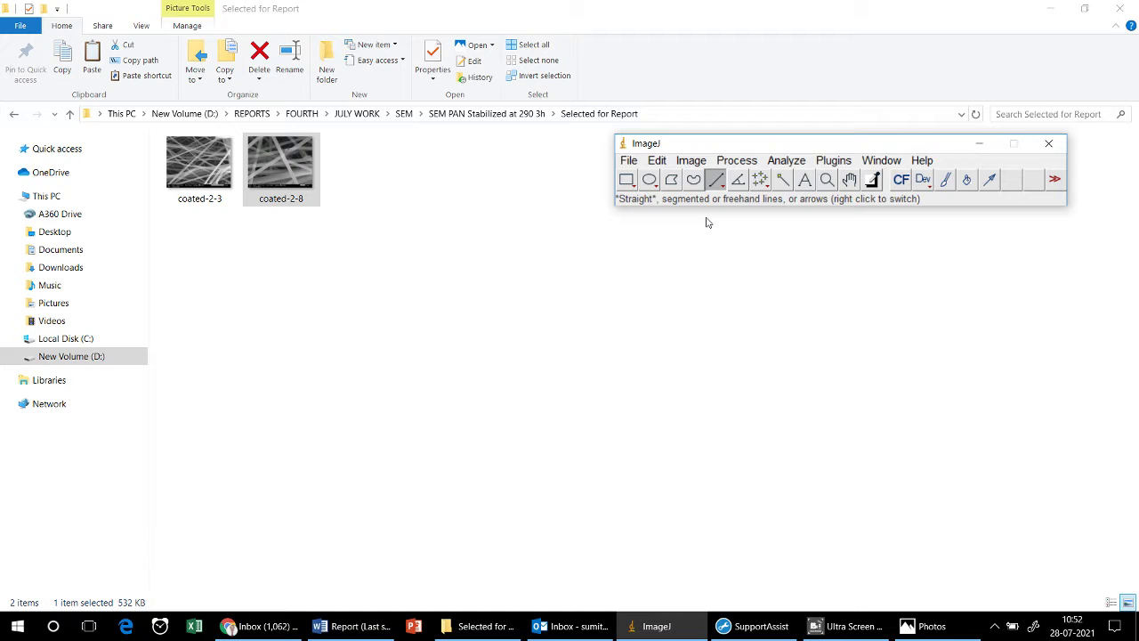
pyautogui.click(693, 181)
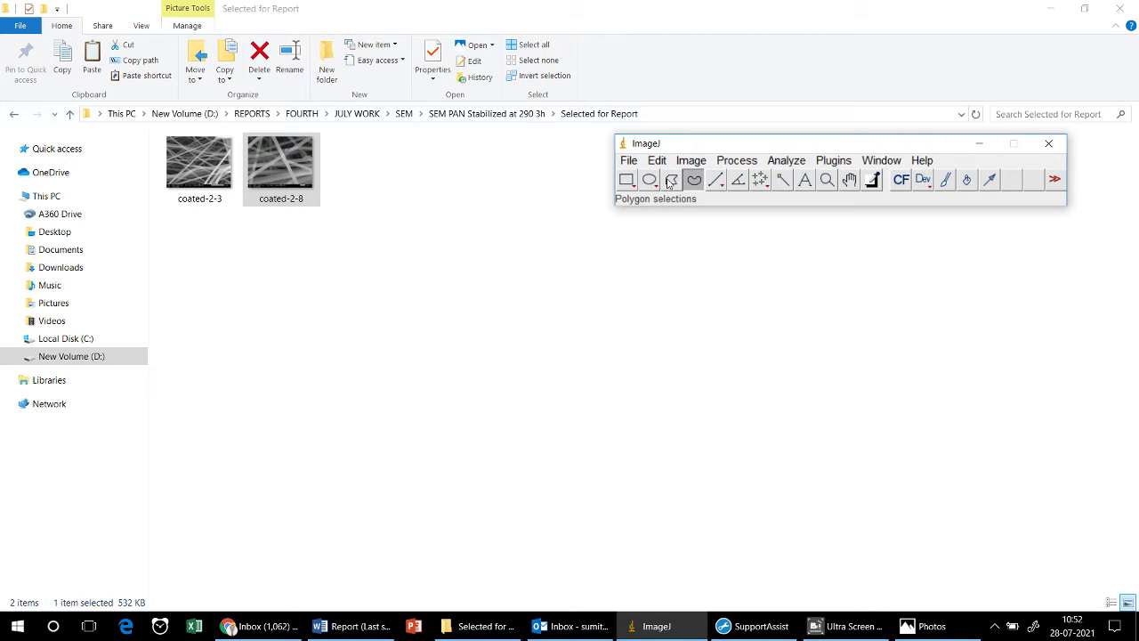
pyautogui.click(716, 180)
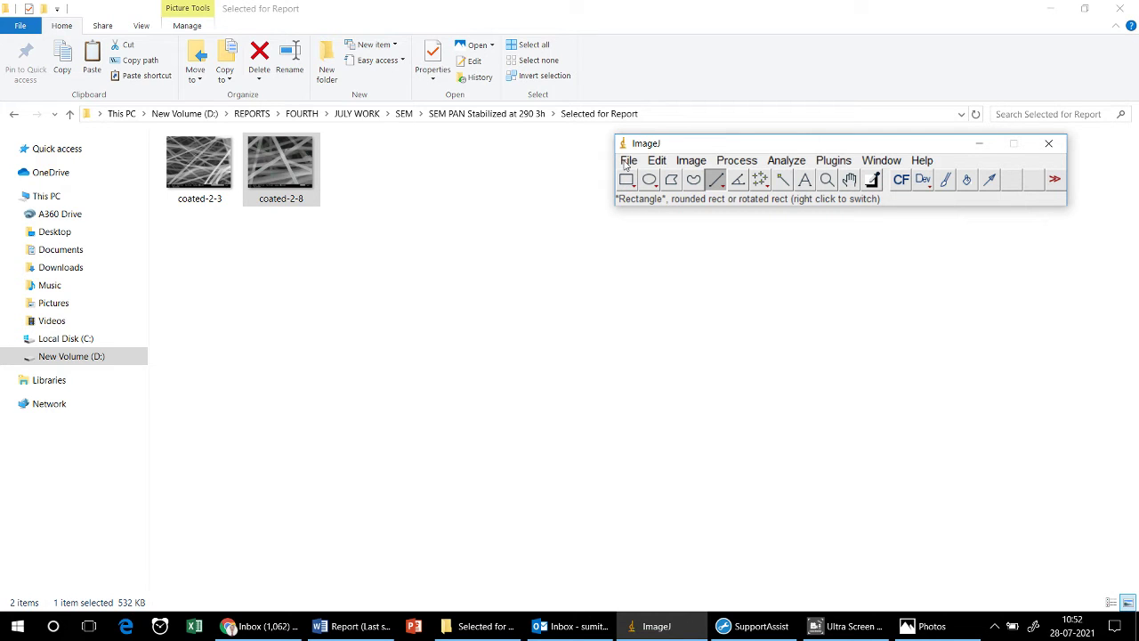
pyautogui.click(627, 161)
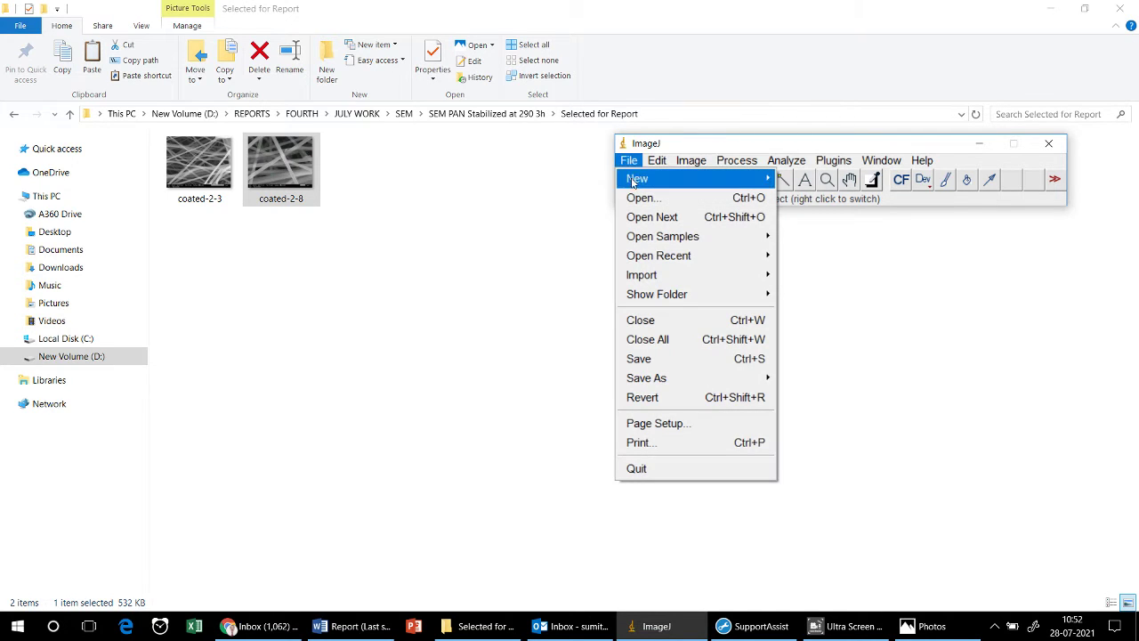
pyautogui.click(348, 185)
pyautogui.click(656, 625)
pyautogui.click(278, 169)
# Open coated-2-8 in ImageJ, place it beside the toolbar, and zoom out to fit
pyautogui.moveTo(277, 169); pyautogui.dragTo(682, 197)
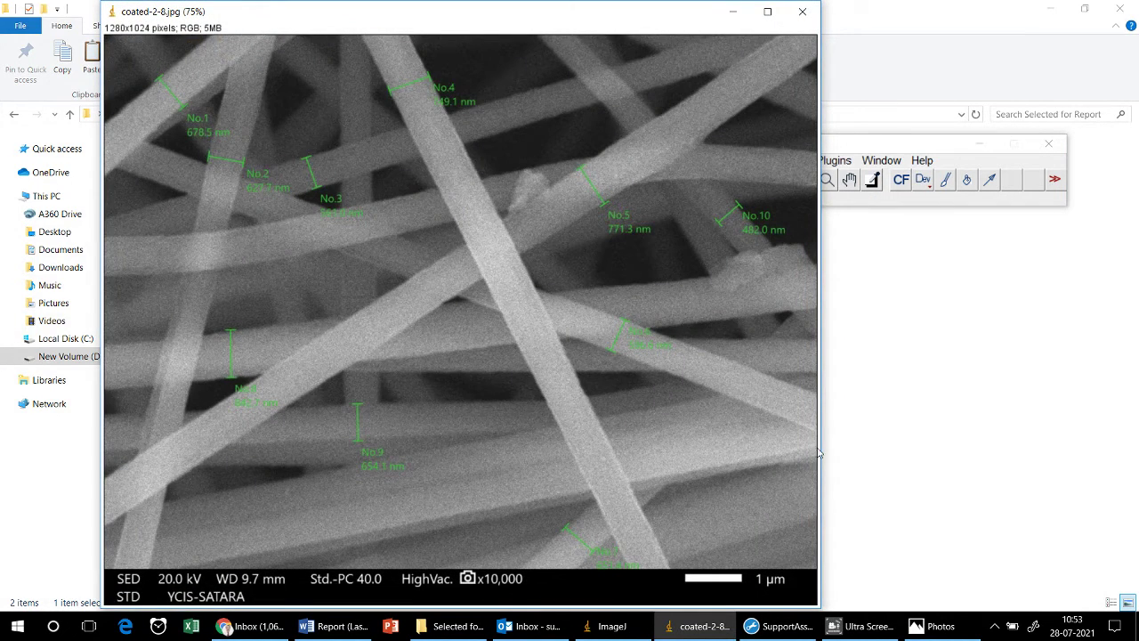
pyautogui.moveTo(823, 448); pyautogui.dragTo(661, 419)
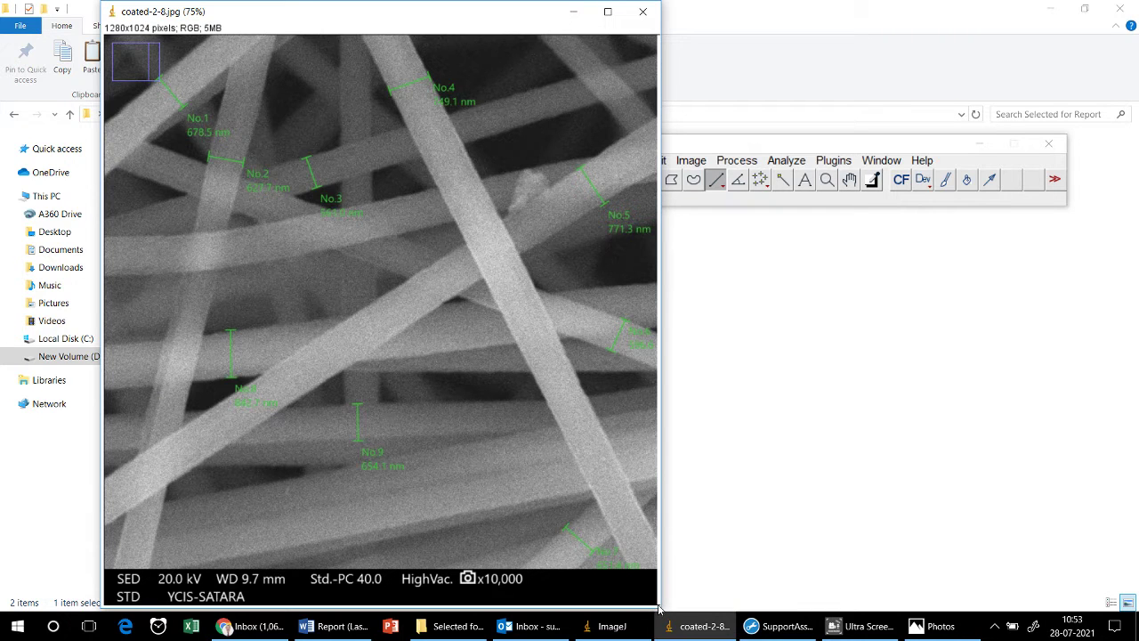
pyautogui.moveTo(441, 19); pyautogui.dragTo(352, 19)
pyautogui.moveTo(709, 144); pyautogui.dragTo(708, 90)
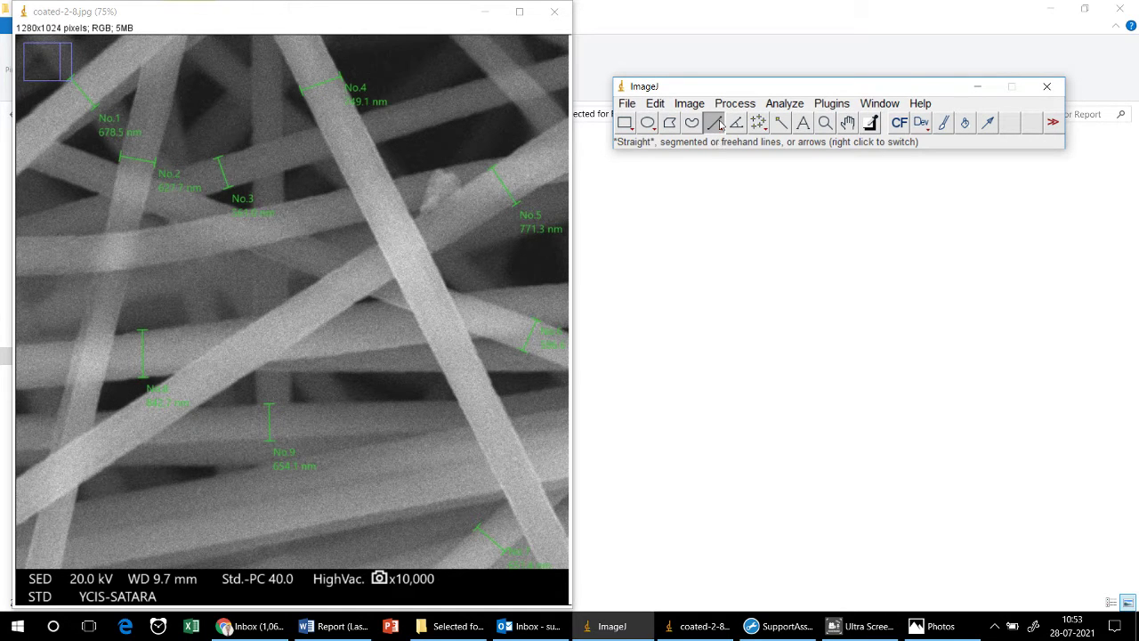
pyautogui.press('-')
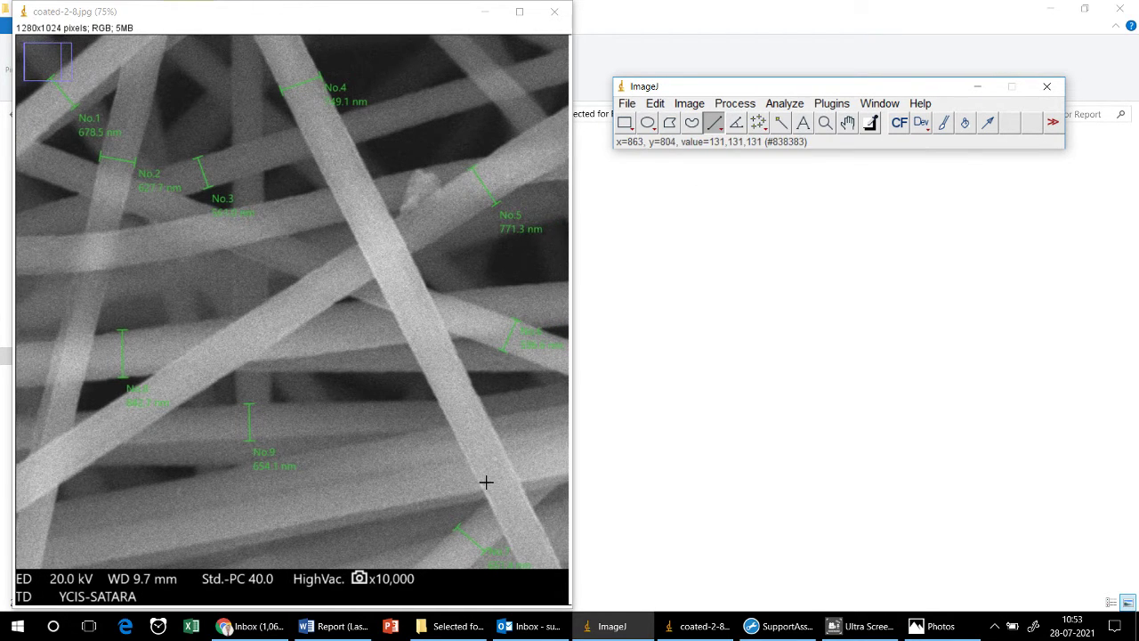
pyautogui.press('-')
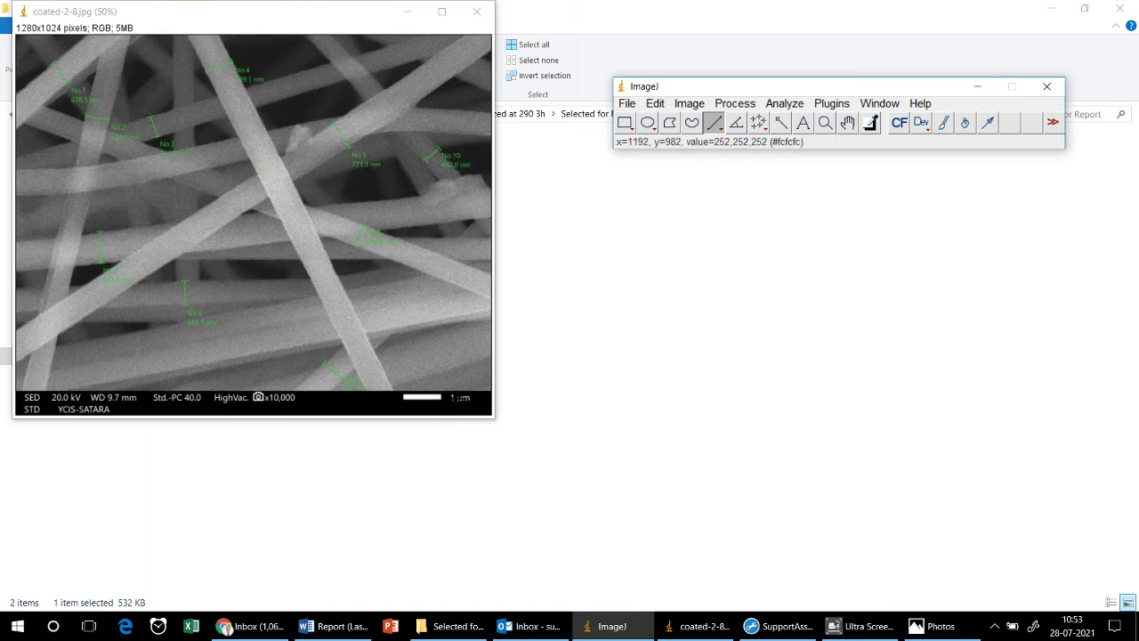
# Enlarge the image window and zoom toward the lower-right 1 µm scale bar
pyautogui.moveTo(492, 418); pyautogui.dragTo(564, 457)
pyautogui.press('+')
pyautogui.press('+')
pyautogui.press('+')
pyautogui.press('+')
pyautogui.press('+')
pyautogui.press('+')
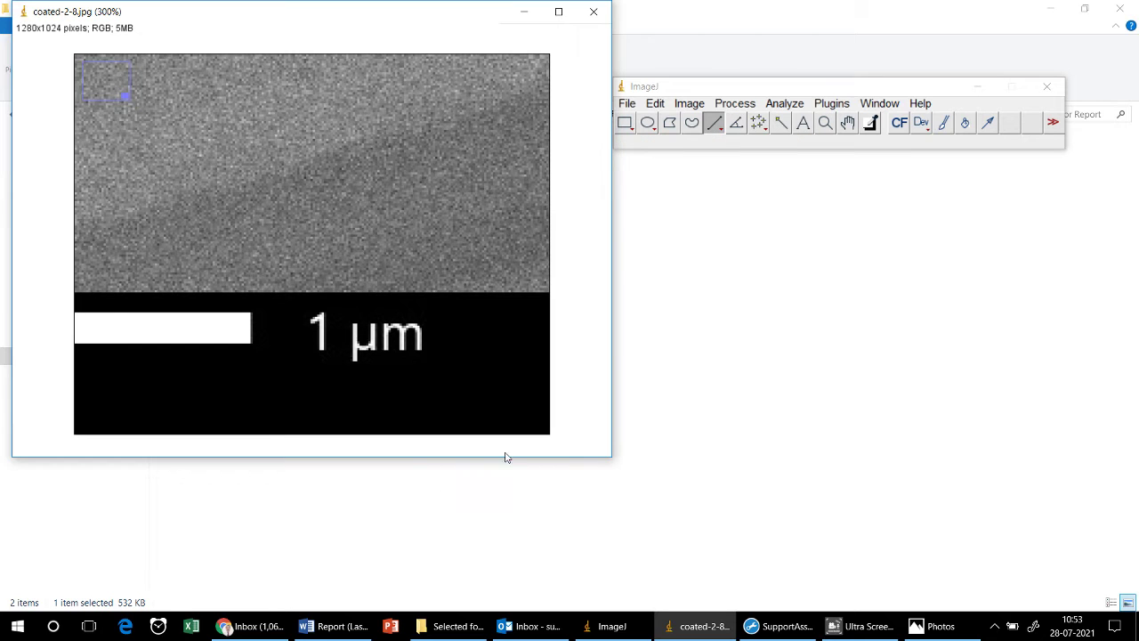
pyautogui.press('-')
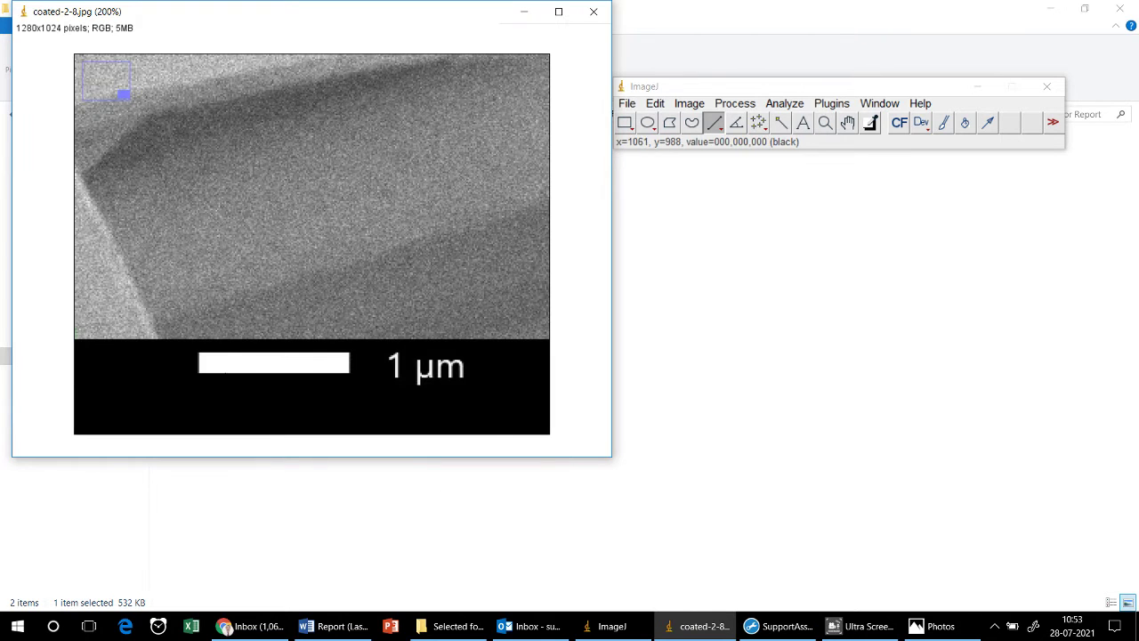
pyautogui.press('+')
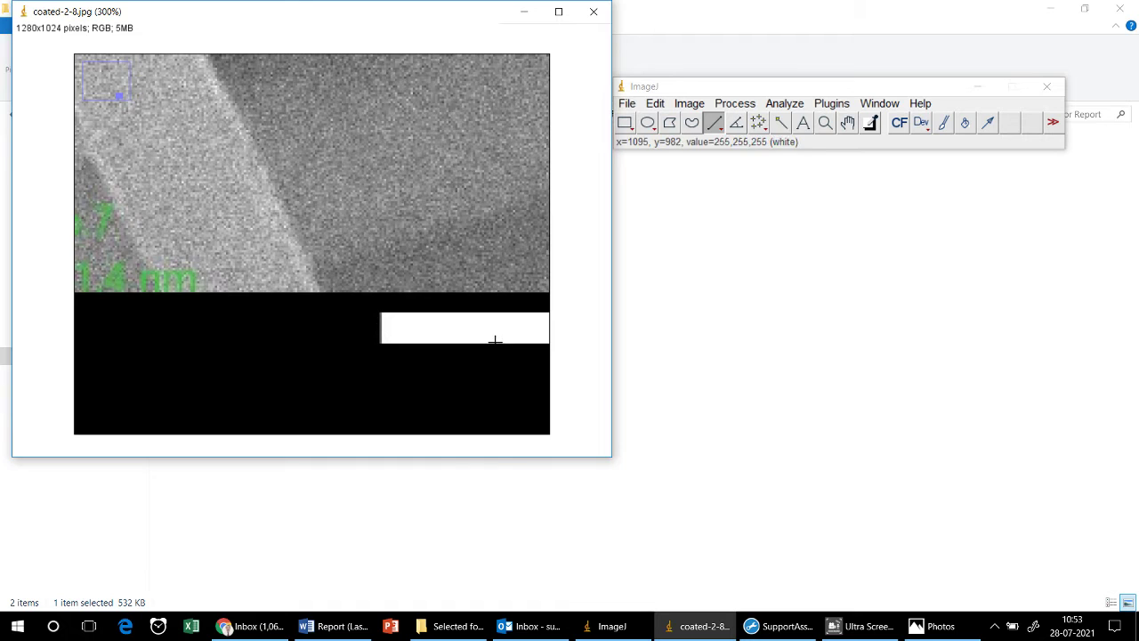
pyautogui.press('+')
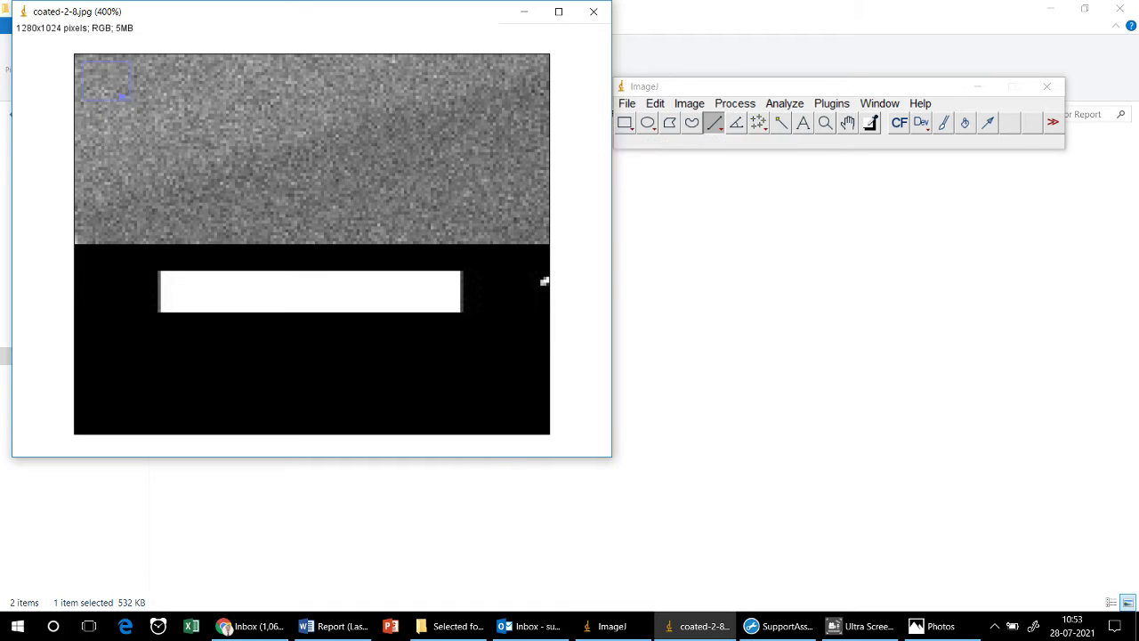
pyautogui.press('-')
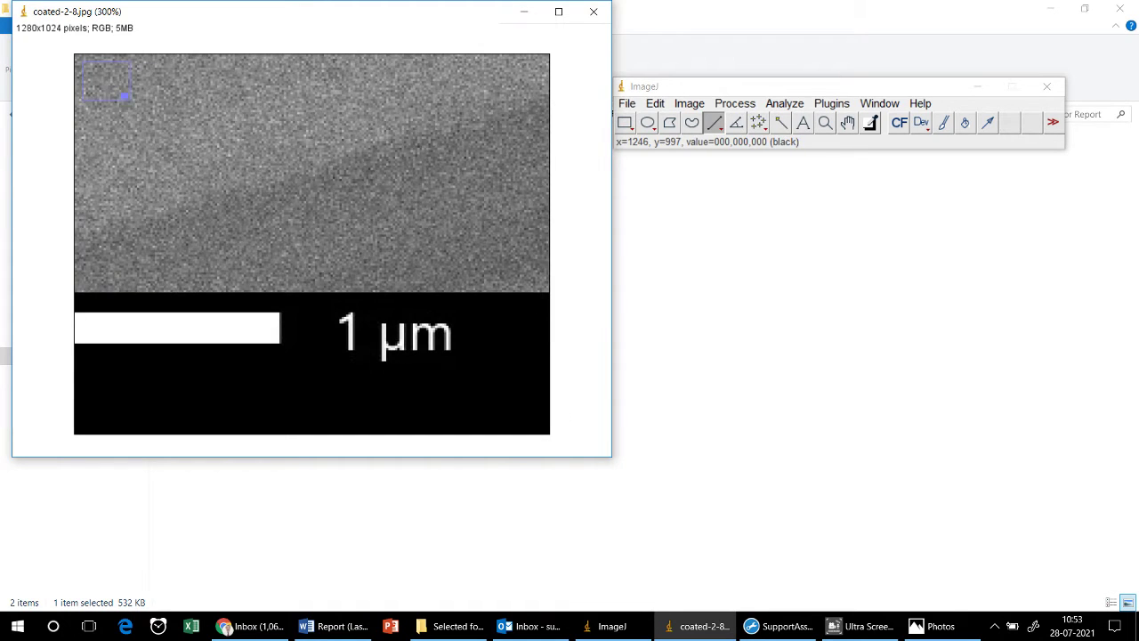
pyautogui.press('-')
pyautogui.press('-')
pyautogui.press('-')
pyautogui.press('-')
pyautogui.press('-')
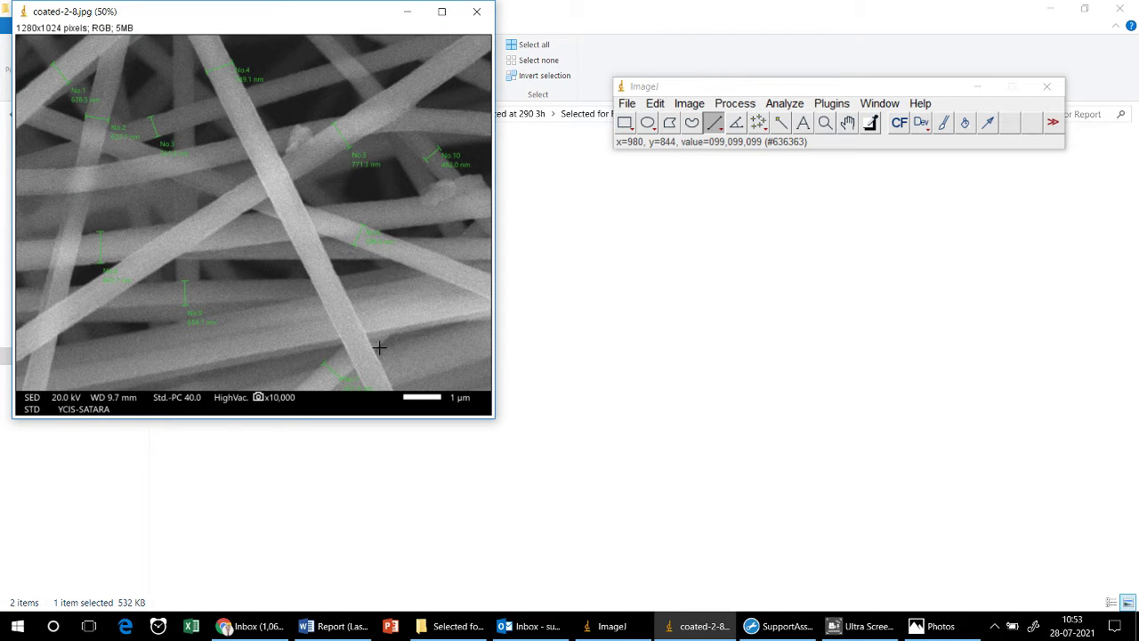
pyautogui.press('+')
pyautogui.press('+')
pyautogui.press('+')
pyautogui.press('+')
pyautogui.press('+')
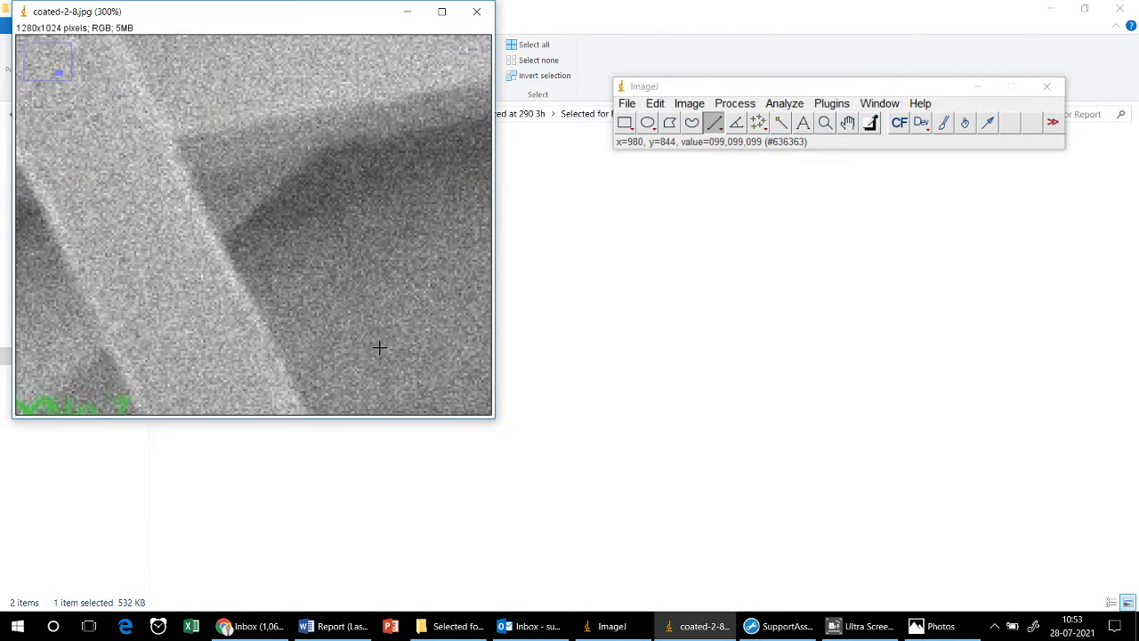
# Trace the 1 µm scale bar with a straight line about 102 pixels long
pyautogui.scroll(-5, 379, 347)
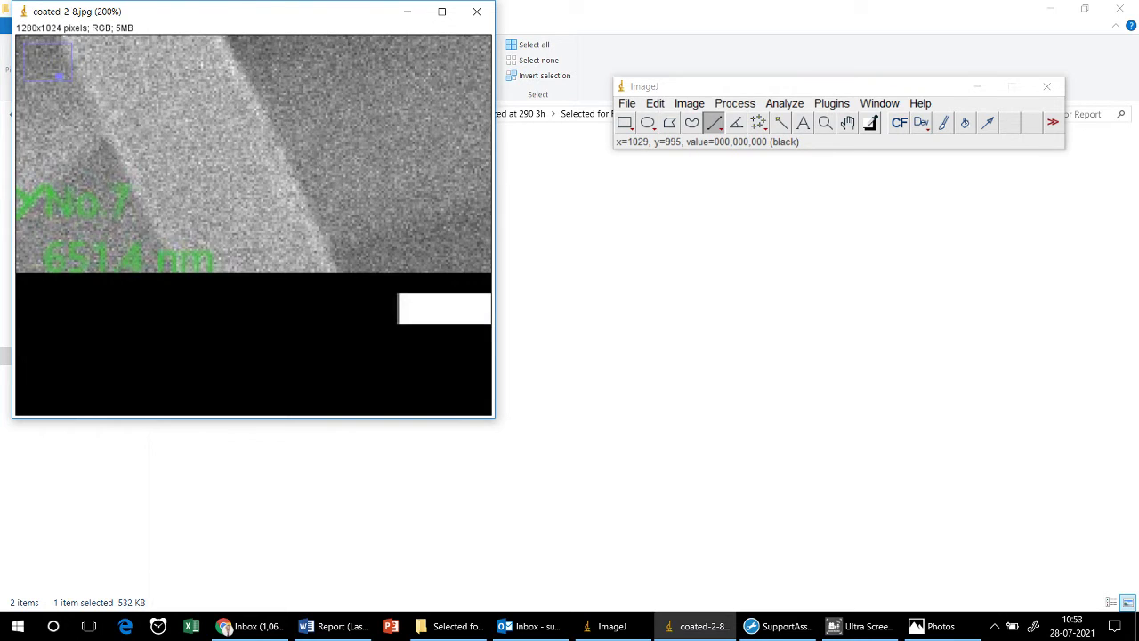
pyautogui.hscroll(3, 254, 222)
pyautogui.press('+')
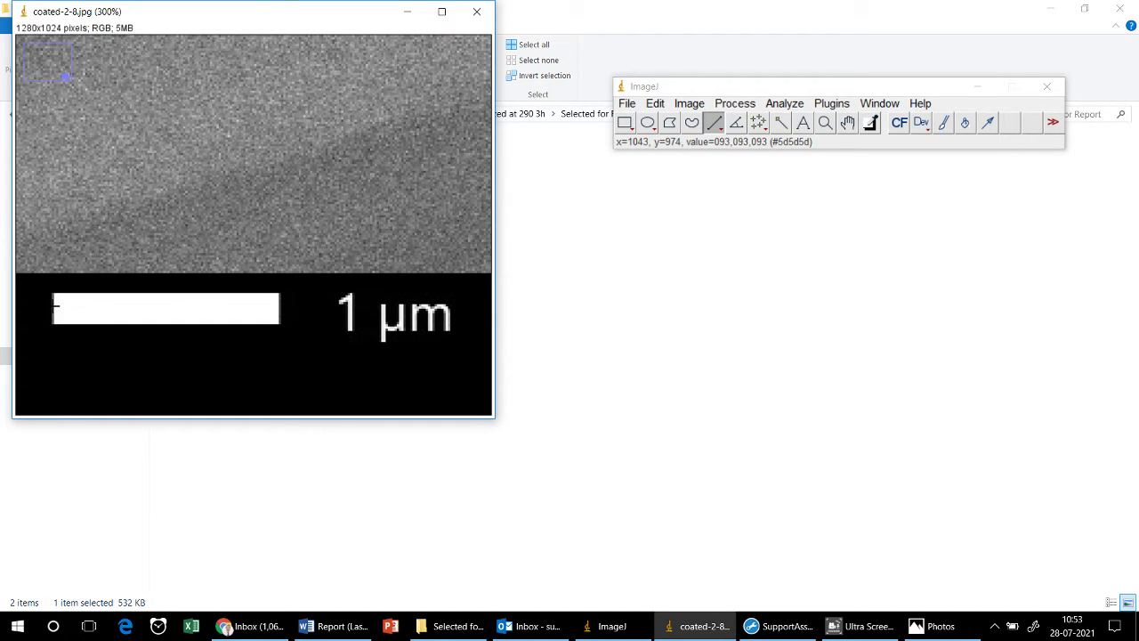
pyautogui.moveTo(53, 307); pyautogui.dragTo(279, 307)
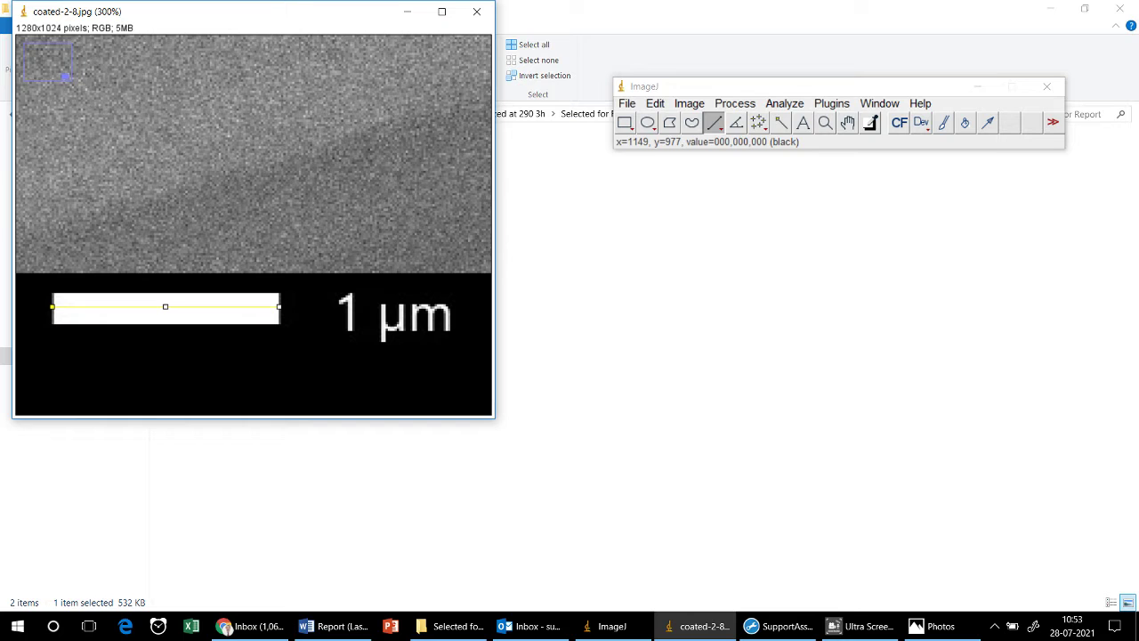
pyautogui.click(782, 104)
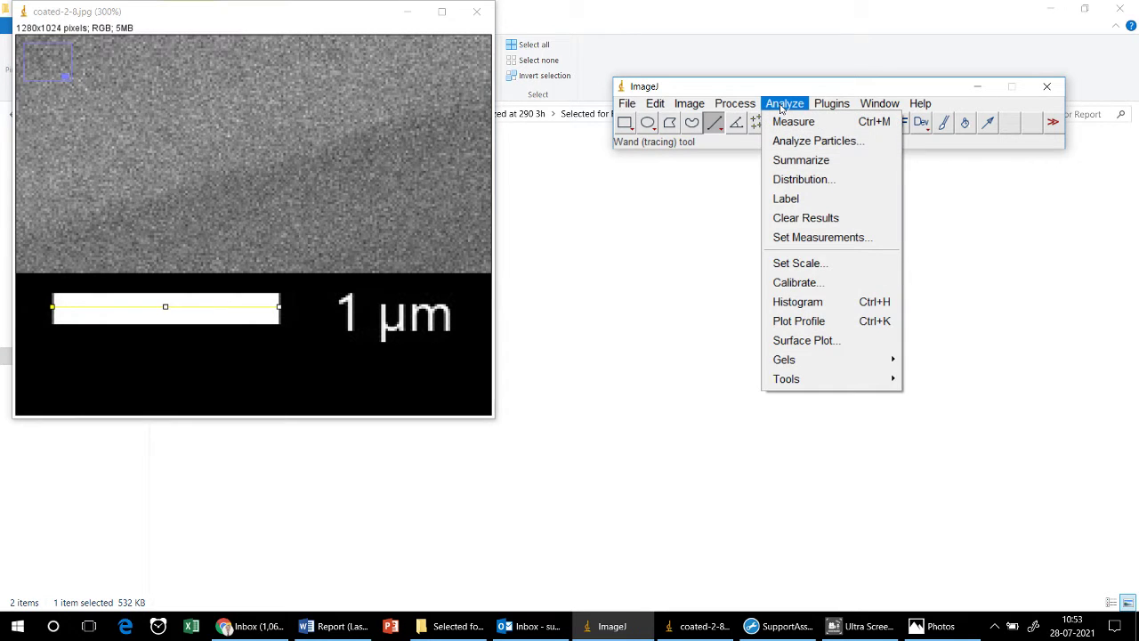
# Set the scale so the 102-pixel line equals a known distance of 1000 nm
pyautogui.click(801, 263)
pyautogui.click(617, 162)
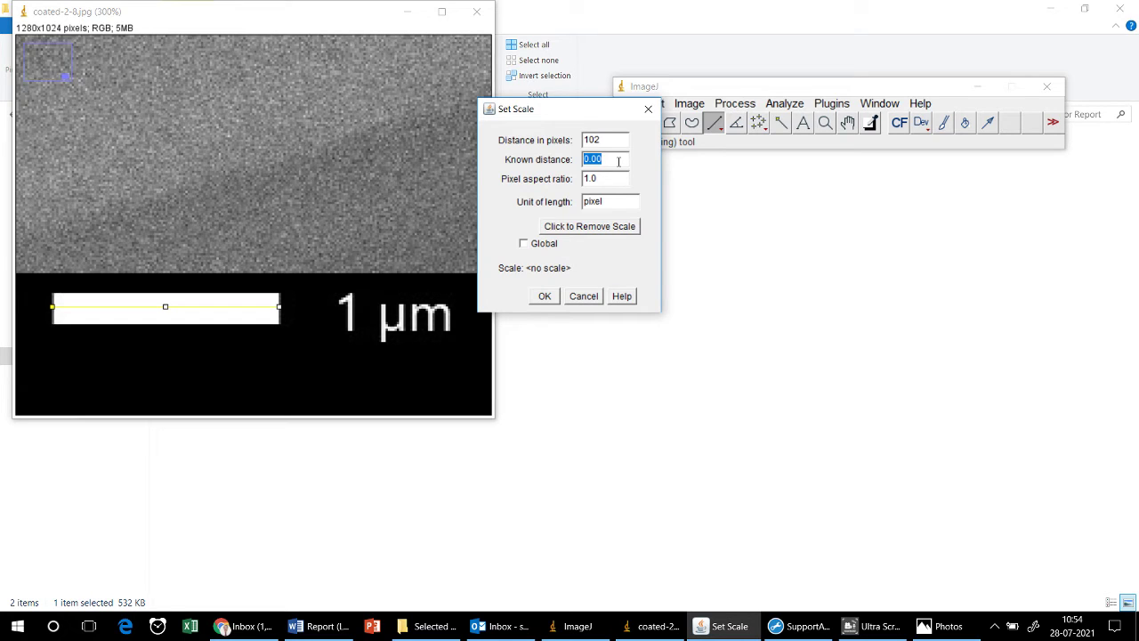
pyautogui.write('1000')
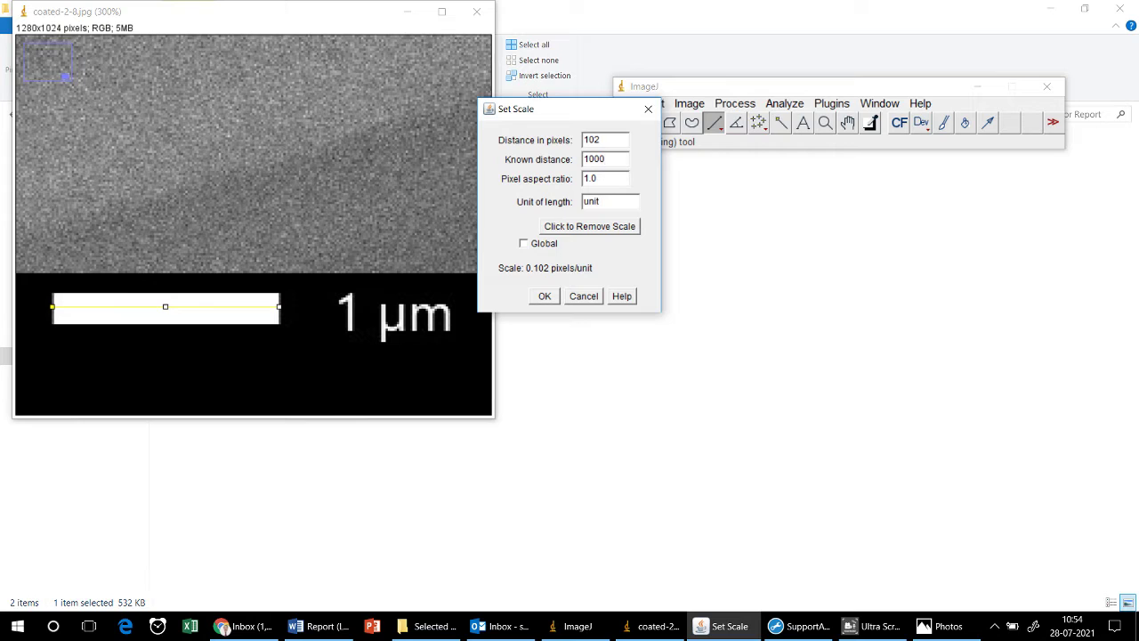
pyautogui.doubleClick(606, 201)
pyautogui.write('nm')
pyautogui.click(544, 295)
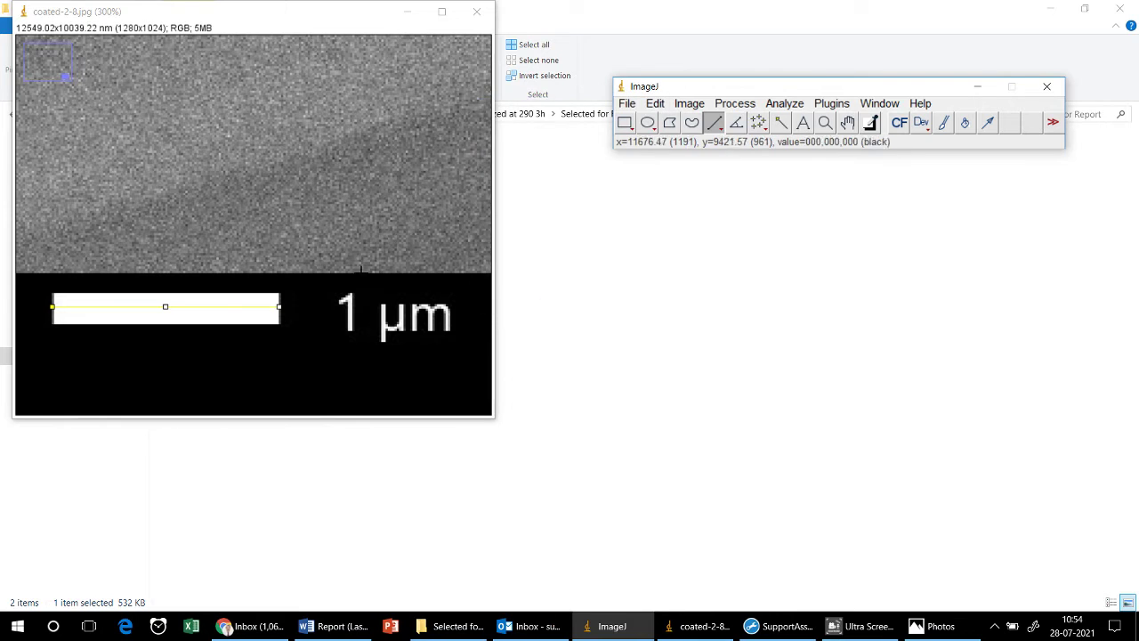
# Enlarge the coated-2-8 window and draw a line about 572 nm across the fibre beside No.3
pyautogui.press('-')
pyautogui.press('-')
pyautogui.press('-')
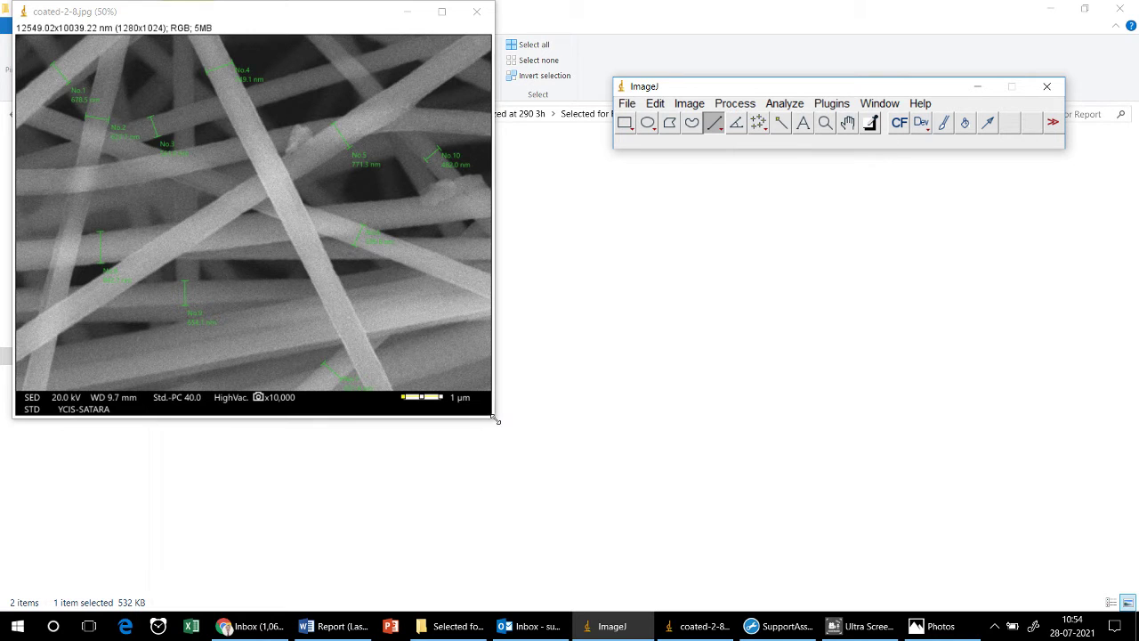
pyautogui.moveTo(495, 418); pyautogui.dragTo(738, 589)
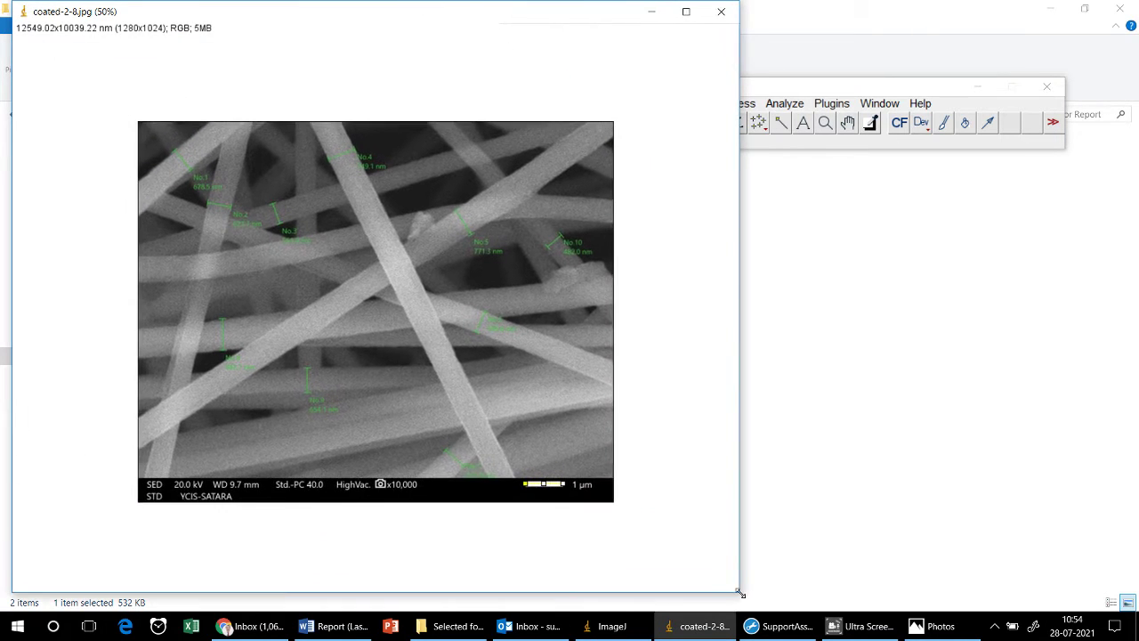
pyautogui.scroll(5, 355, 263)
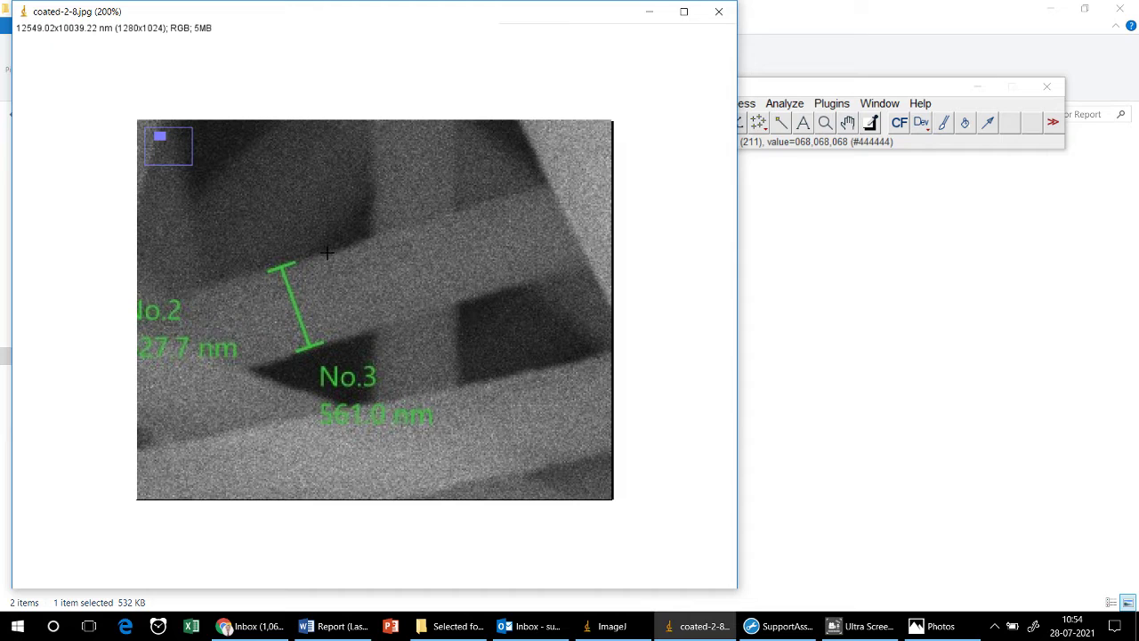
pyautogui.moveTo(326, 253); pyautogui.dragTo(353, 335)
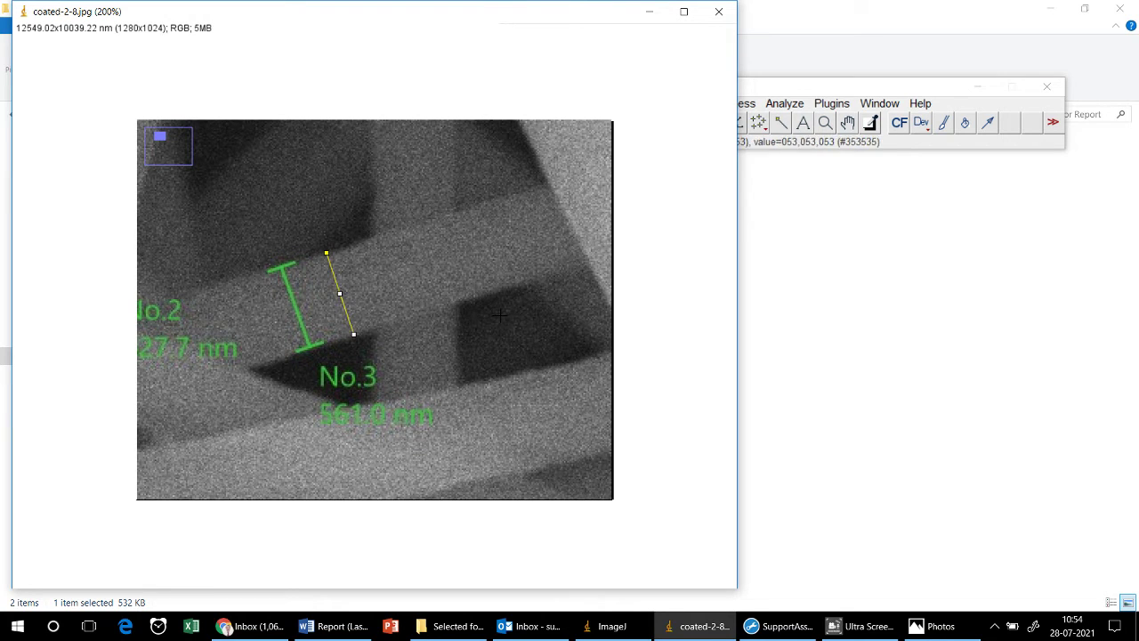
# Measure the first fibre line, then draw and measure a second across the fibre near No.1
pyautogui.click(795, 108)
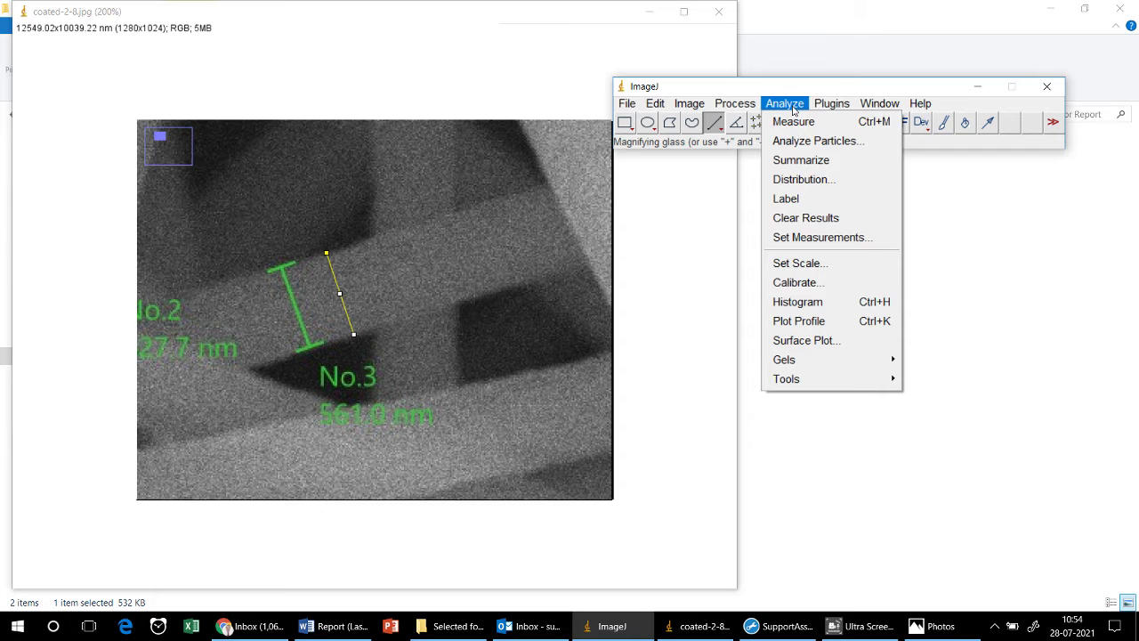
pyautogui.click(793, 119)
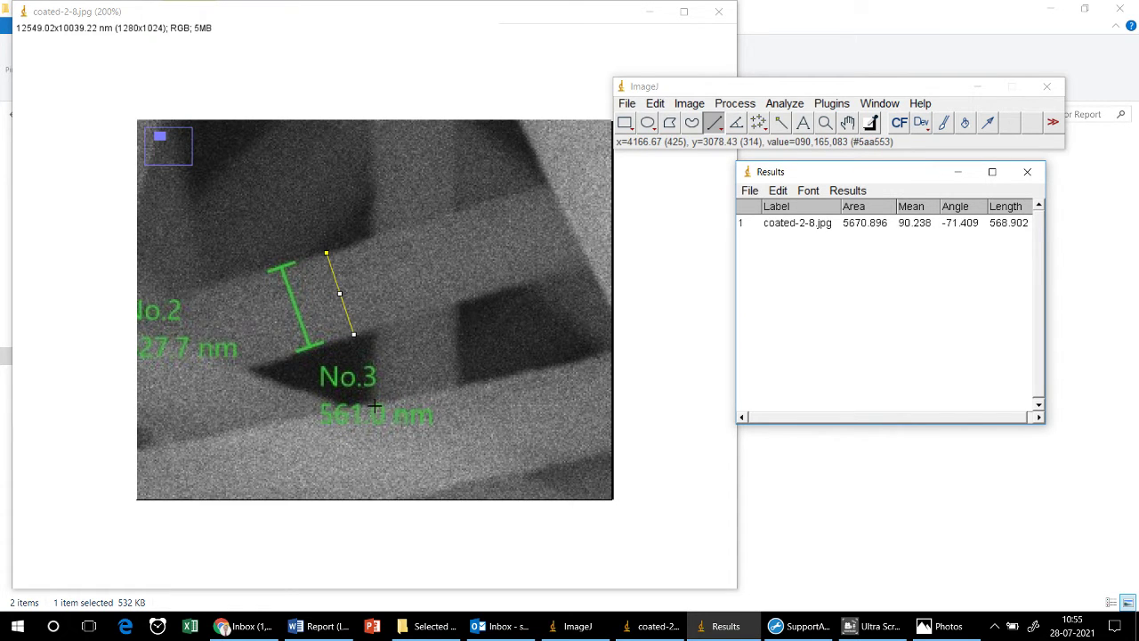
pyautogui.scroll(-1, 345, 326)
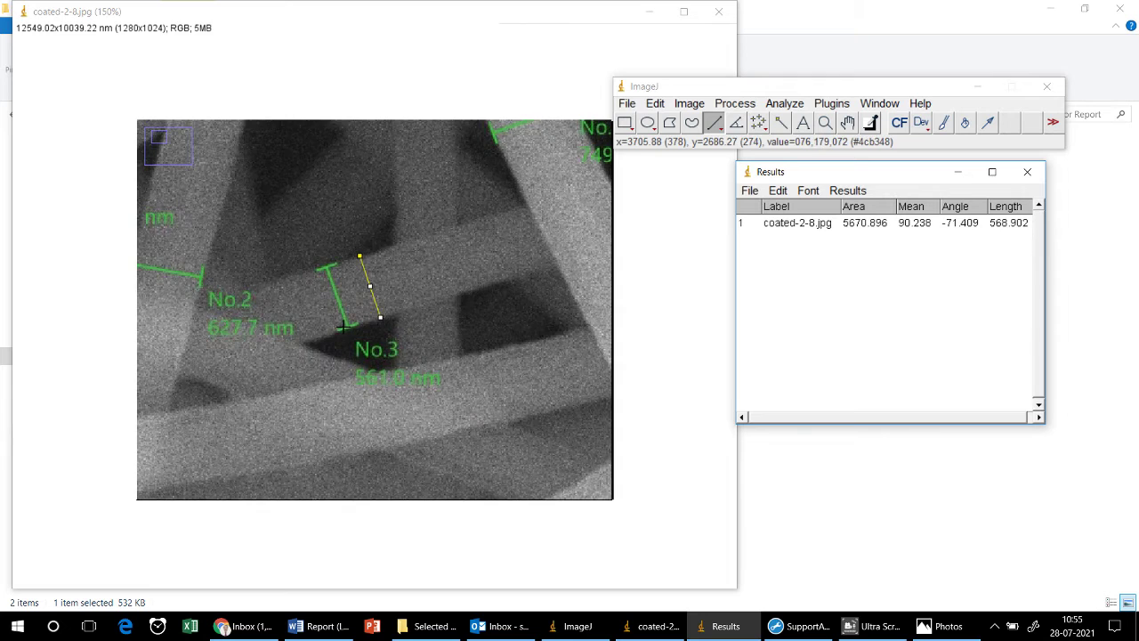
pyautogui.scroll(-1, 343, 326)
pyautogui.scroll(2, 249, 286)
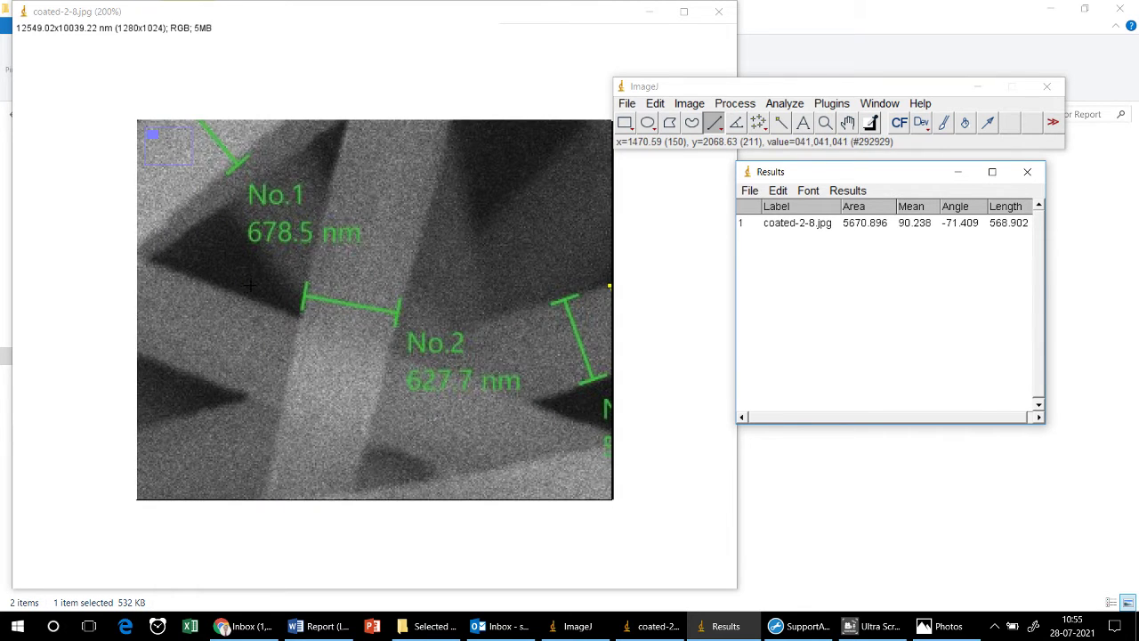
pyautogui.scroll(2, 250, 285)
pyautogui.scroll(-1, 429, 280)
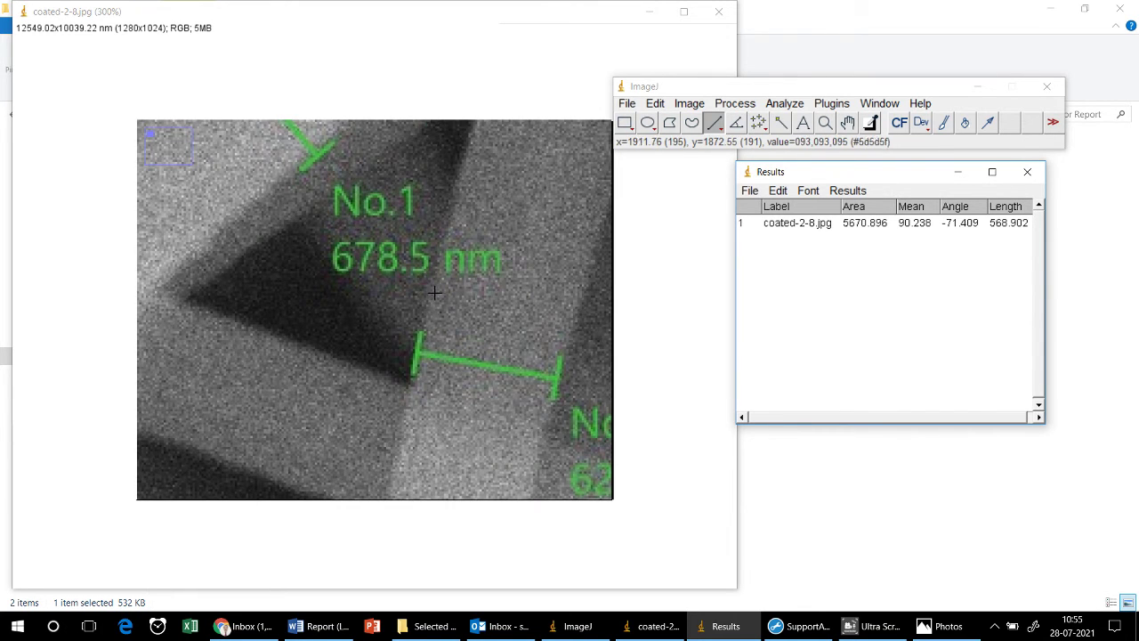
pyautogui.moveTo(430, 292); pyautogui.dragTo(572, 319)
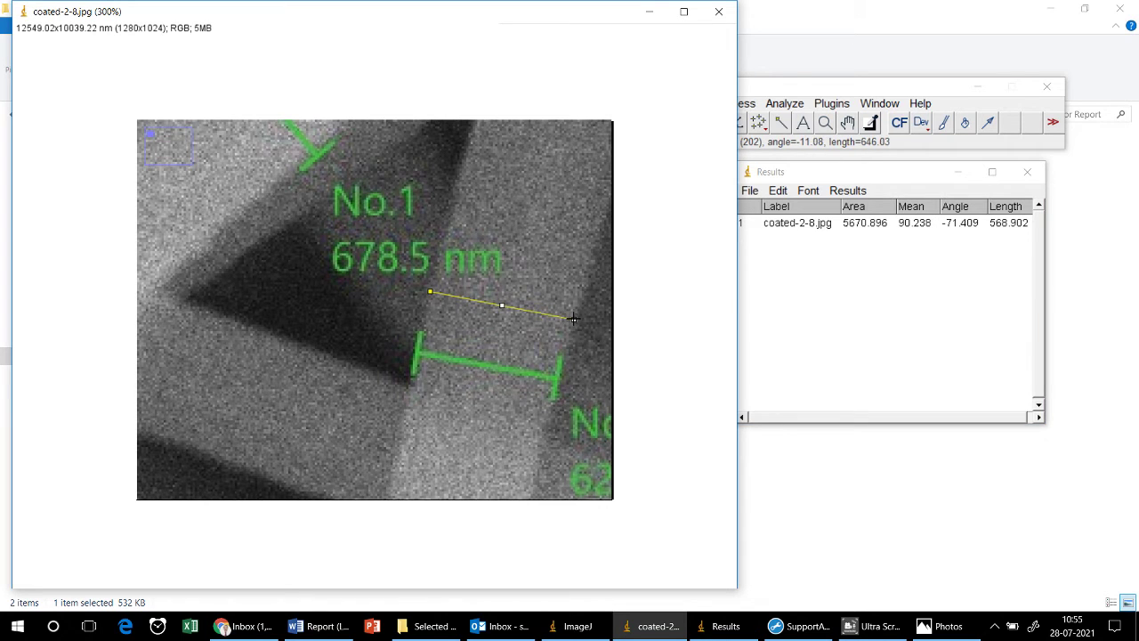
pyautogui.click(805, 108)
pyautogui.click(792, 119)
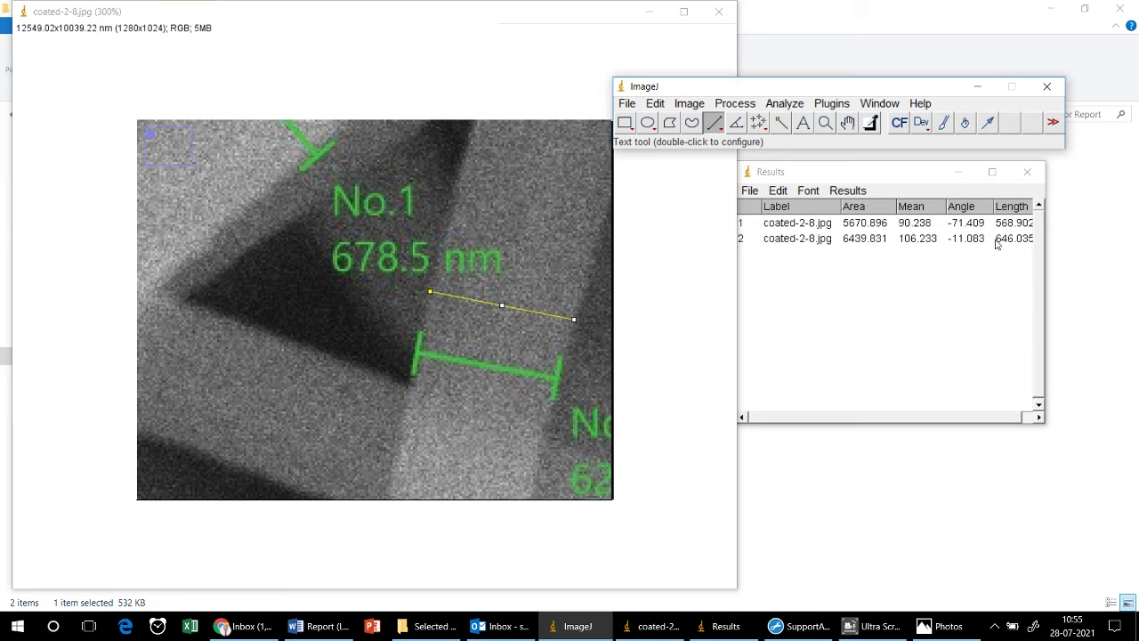
# Draw a line across the fibre near No.4 and record the third width
pyautogui.scroll(-5, 419, 318)
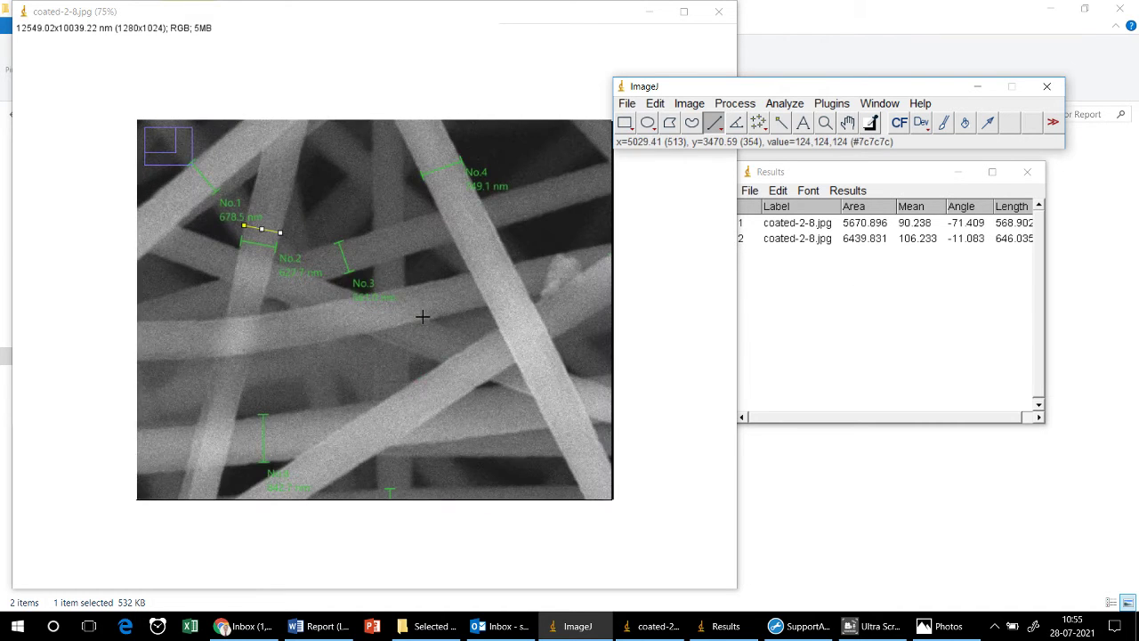
pyautogui.scroll(3, 560, 226)
pyautogui.scroll(1, 560, 225)
pyautogui.moveTo(372, 214); pyautogui.dragTo(390, 272)
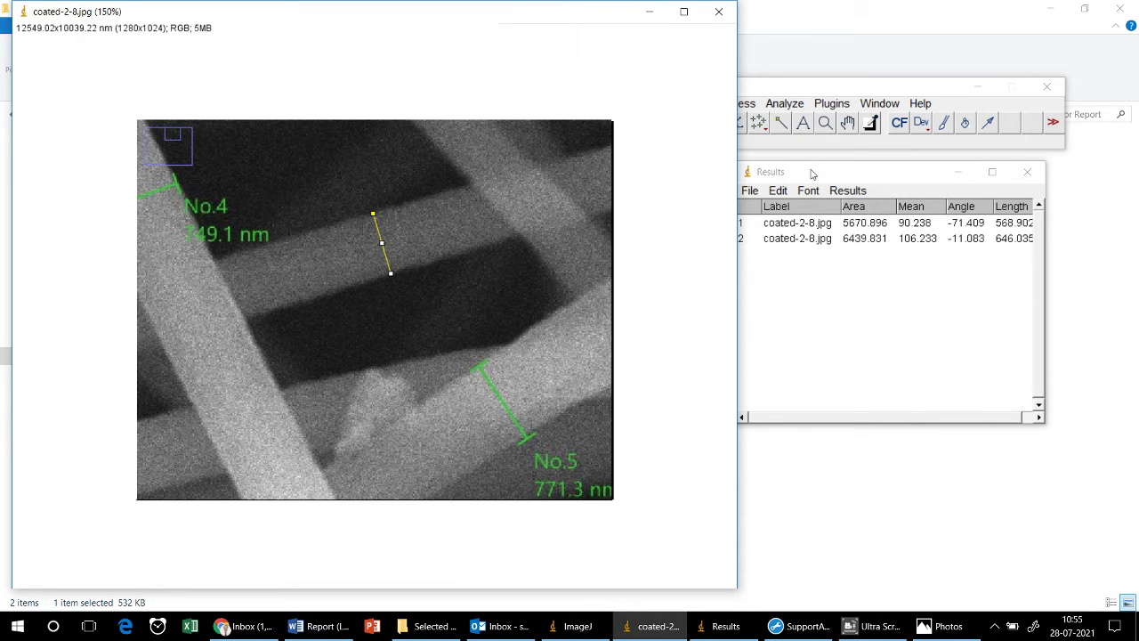
pyautogui.click(839, 105)
pyautogui.click(831, 103)
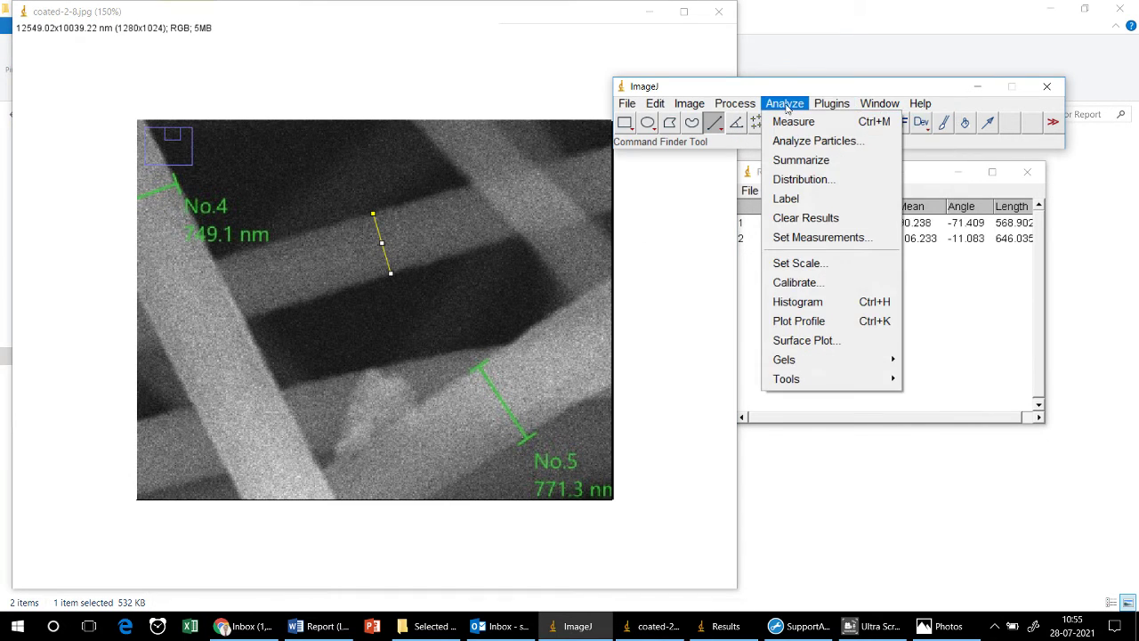
pyautogui.click(791, 123)
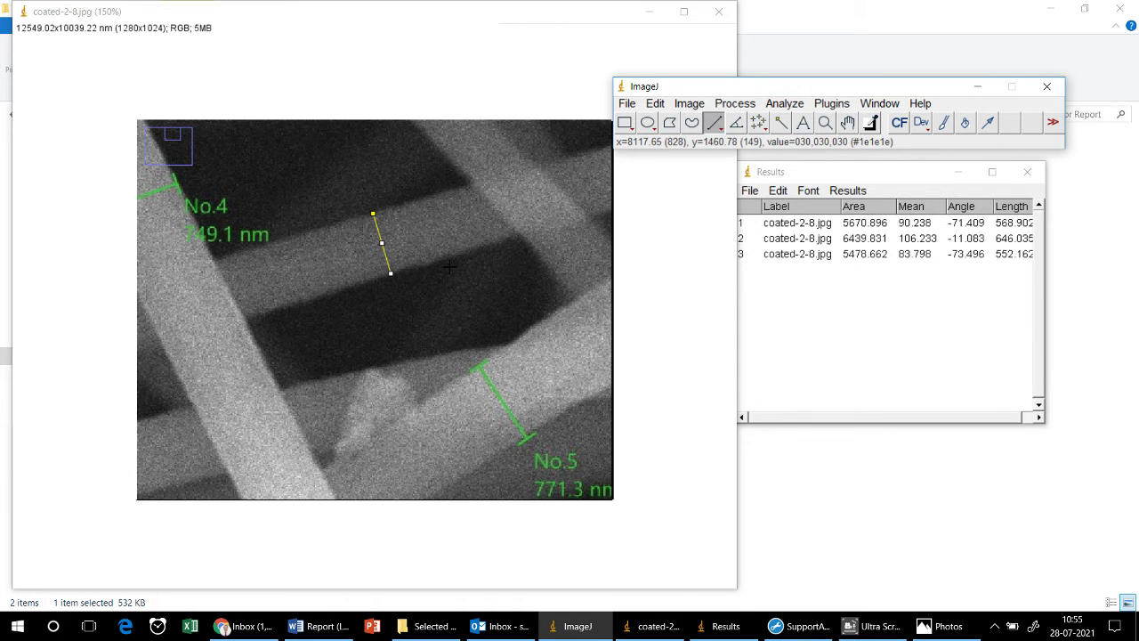
# Zoom onto the No.1 fibre, draw across it, and record the fourth width
pyautogui.press('-')
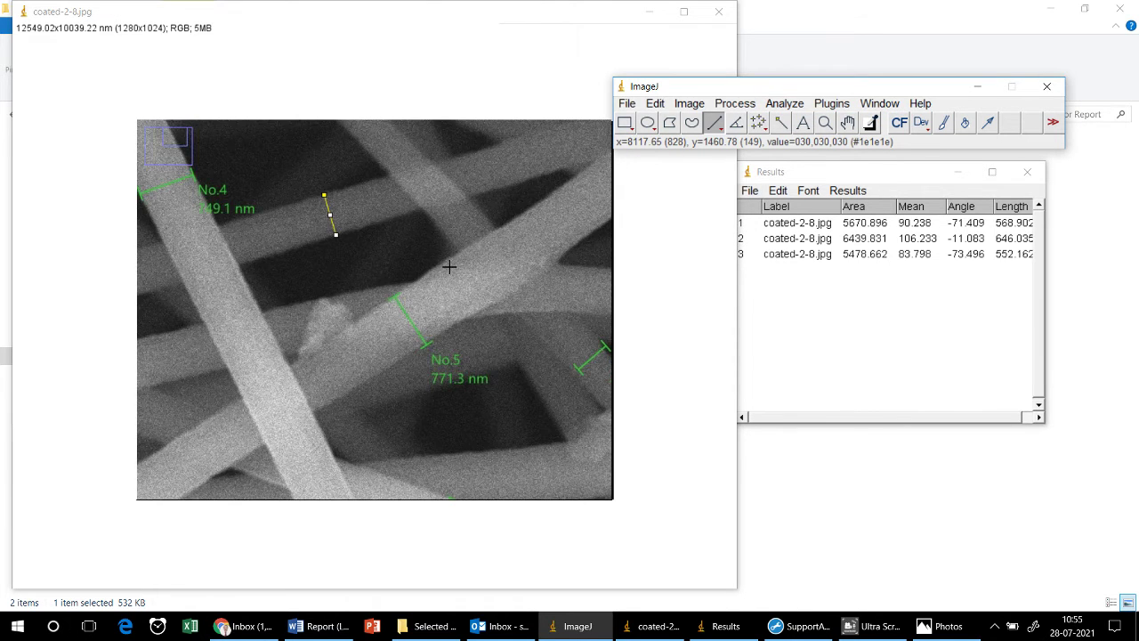
pyautogui.press('-')
pyautogui.press('-')
pyautogui.press('-')
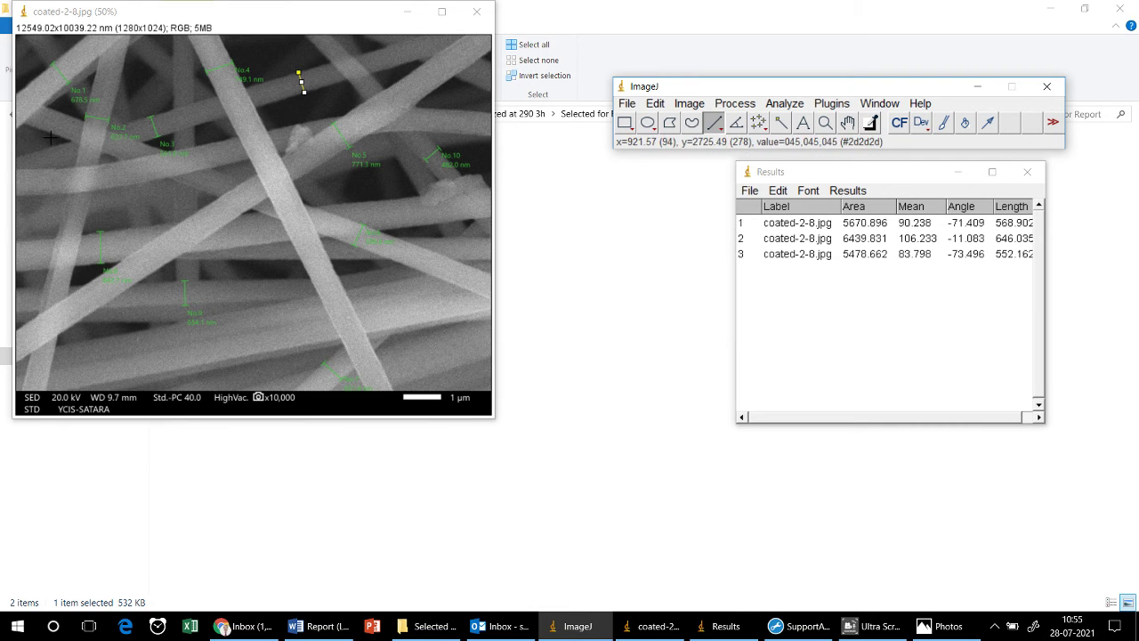
pyautogui.press('+')
pyautogui.press('+')
pyautogui.press('+')
pyautogui.press('+')
pyautogui.press('+')
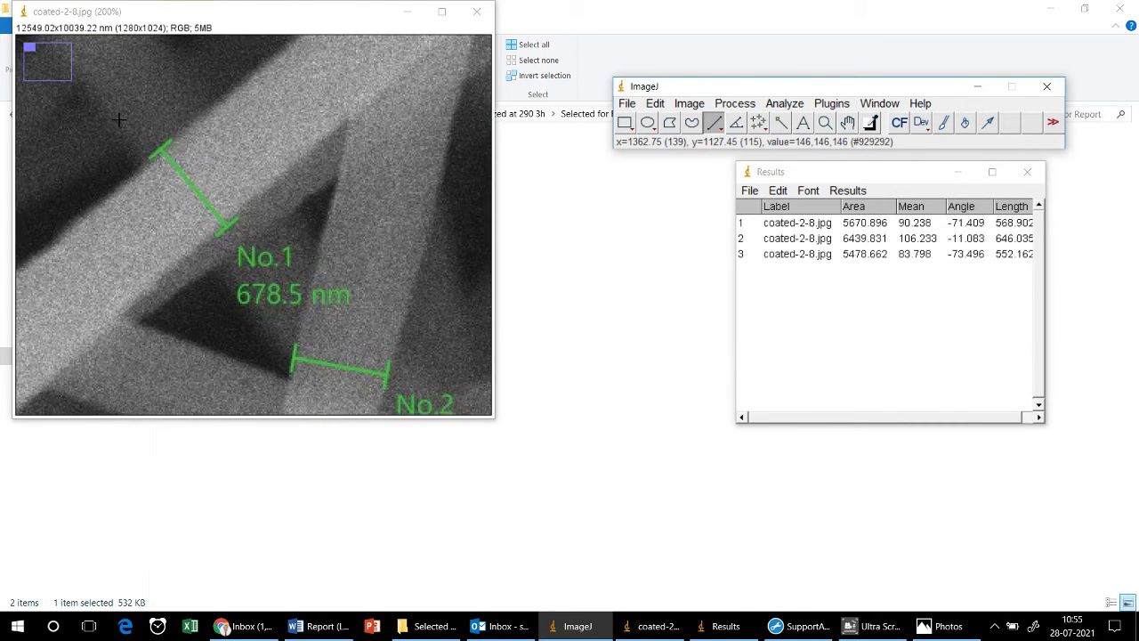
pyautogui.press('+')
pyautogui.moveTo(93, 200); pyautogui.dragTo(189, 306)
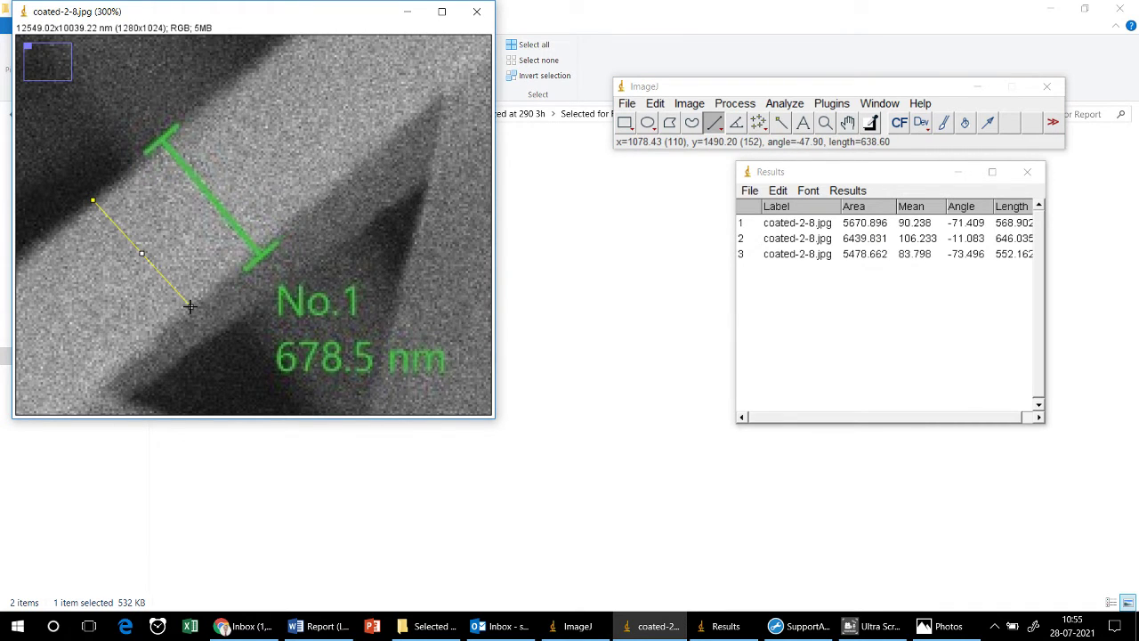
pyautogui.click(777, 106)
pyautogui.click(785, 123)
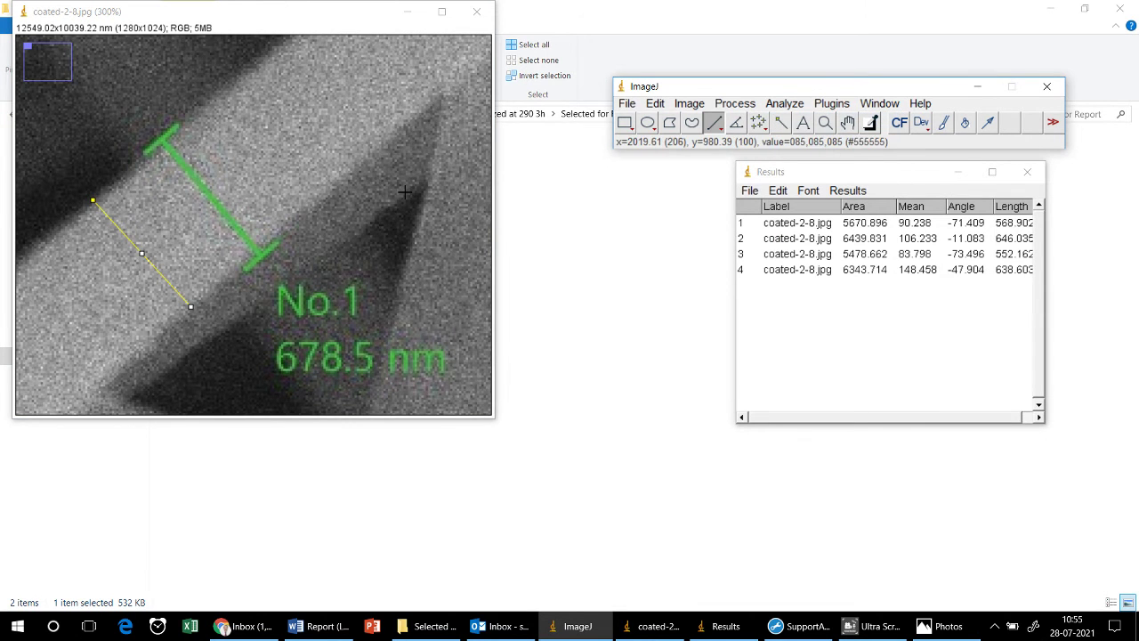
# Draw across the No.4 fibre and record the fifth width, 738.783 nm
pyautogui.press('-')
pyautogui.press('-')
pyautogui.press('-')
pyautogui.press('-')
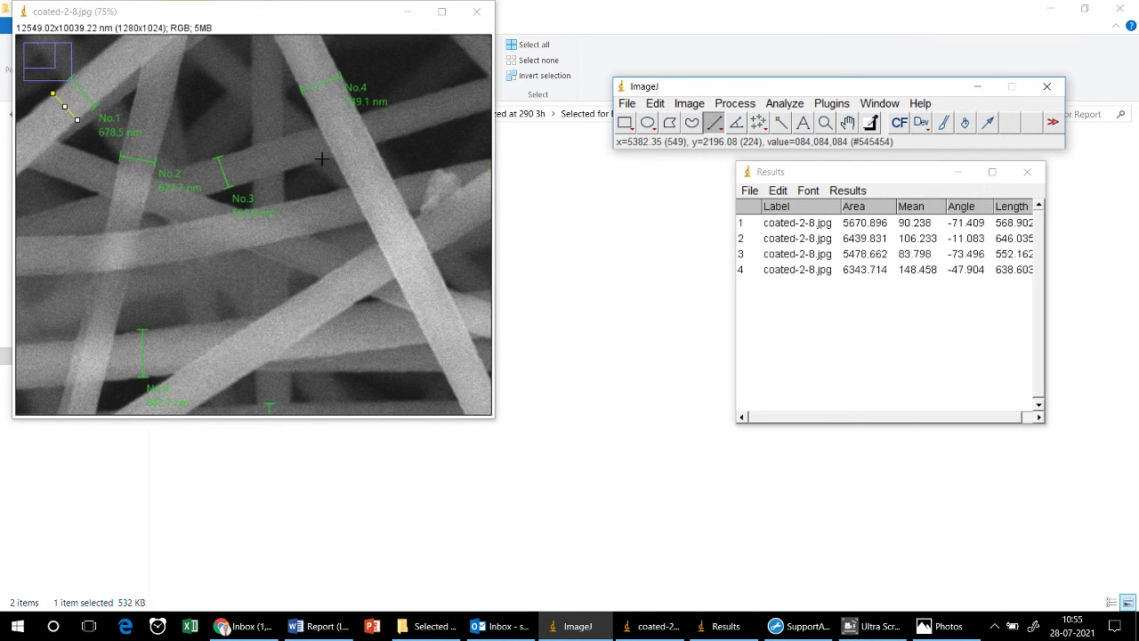
pyautogui.press('+')
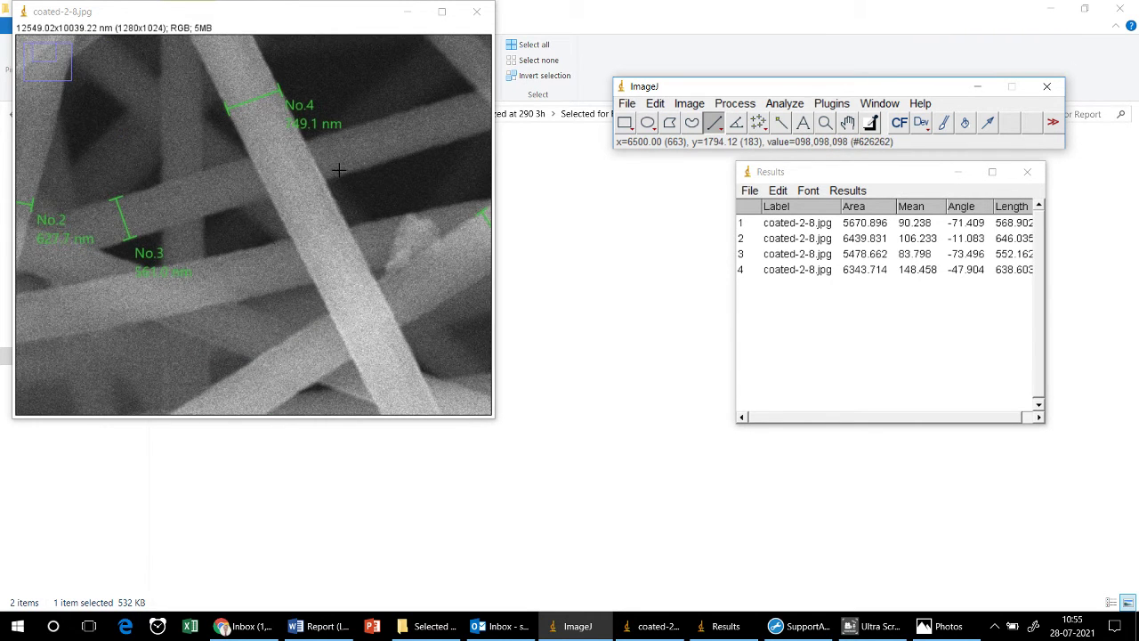
pyautogui.press('+')
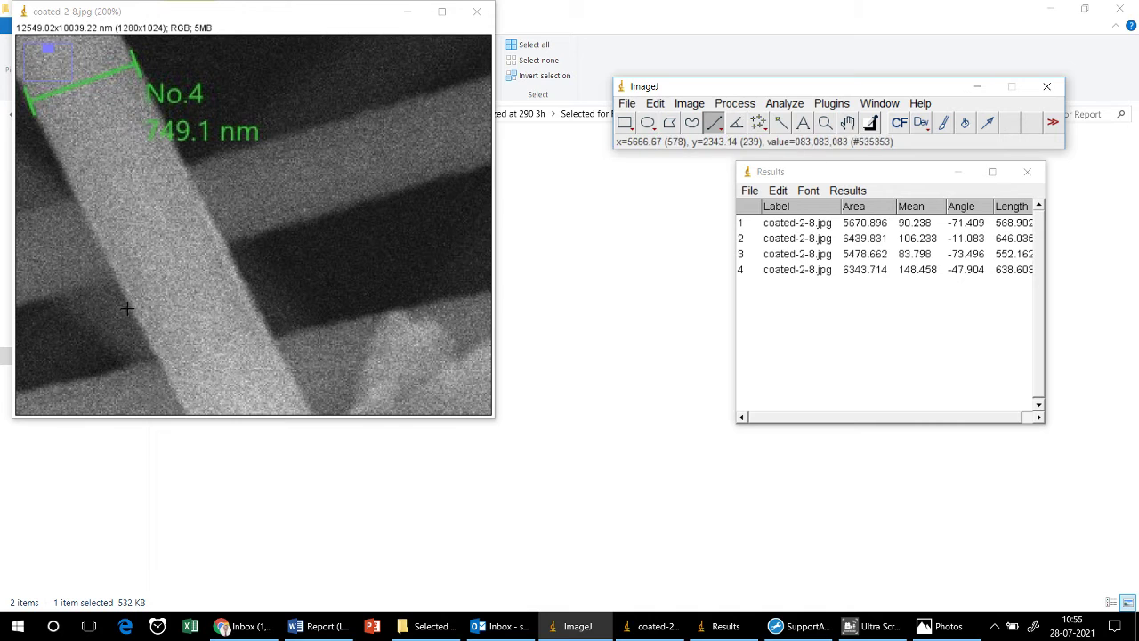
pyautogui.moveTo(130, 305); pyautogui.dragTo(230, 257)
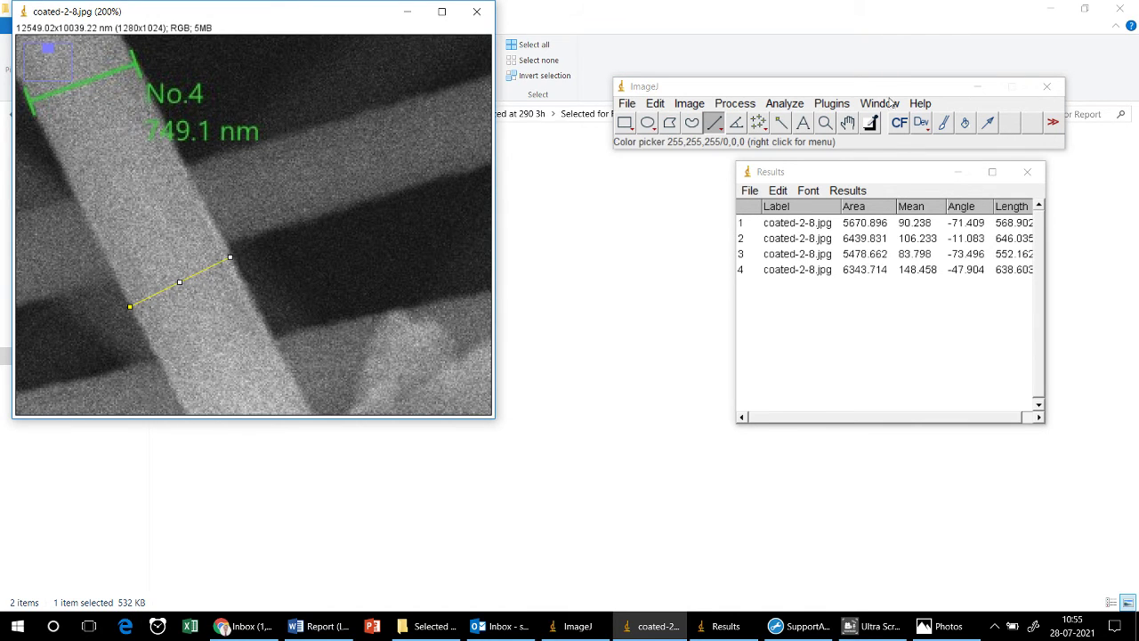
pyautogui.click(784, 103)
pyautogui.click(787, 121)
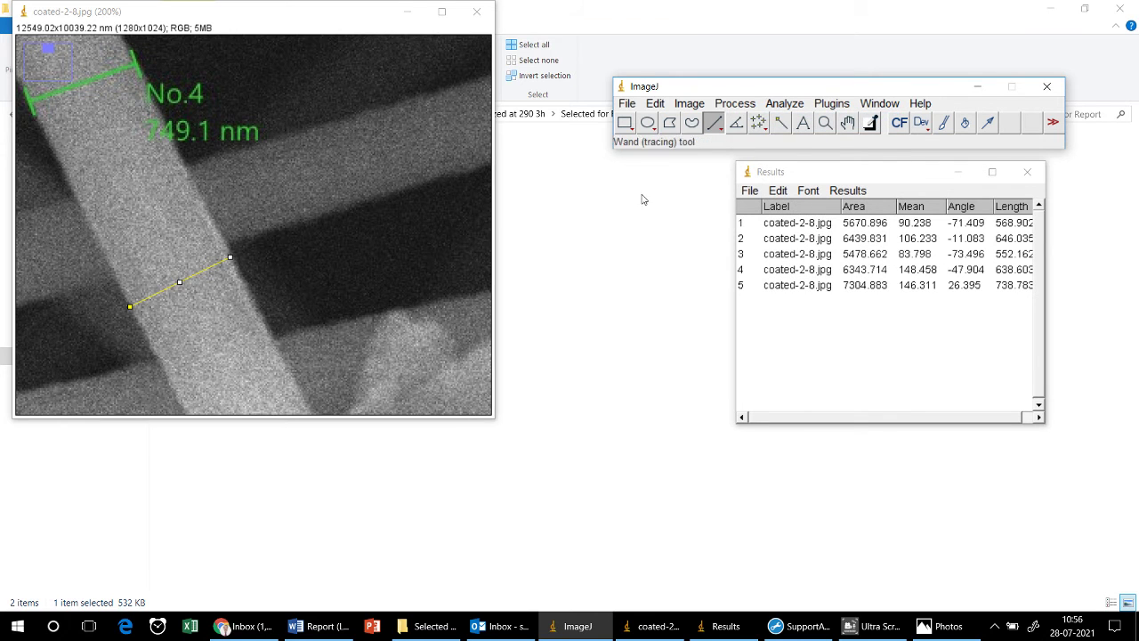
pyautogui.scroll(-3, 378, 229)
pyautogui.scroll(-3, 378, 229)
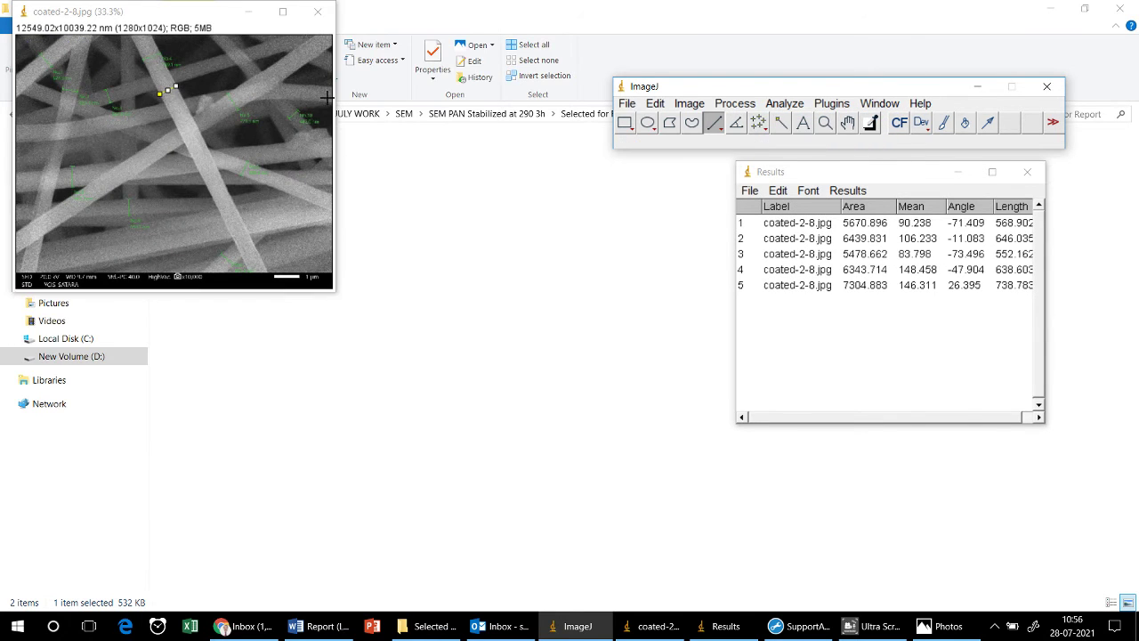
# Minimise coated-2-8 and drag coated-2-3 from Explorer into ImageJ to open it
pyautogui.click(252, 14)
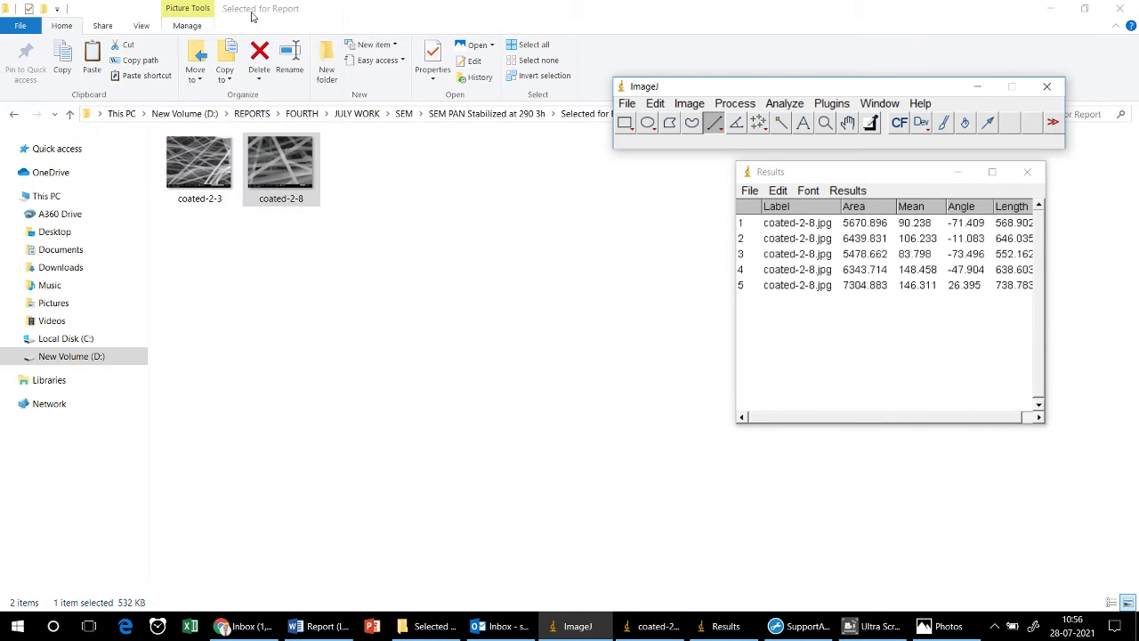
pyautogui.click(196, 165)
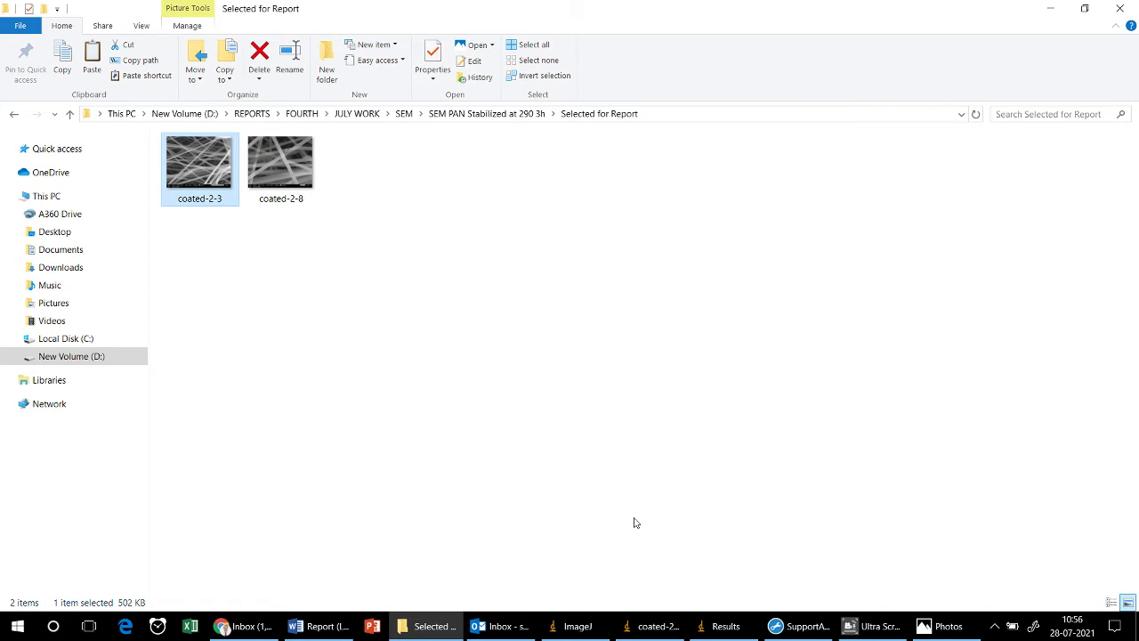
pyautogui.click(578, 626)
pyautogui.moveTo(207, 183); pyautogui.dragTo(666, 134)
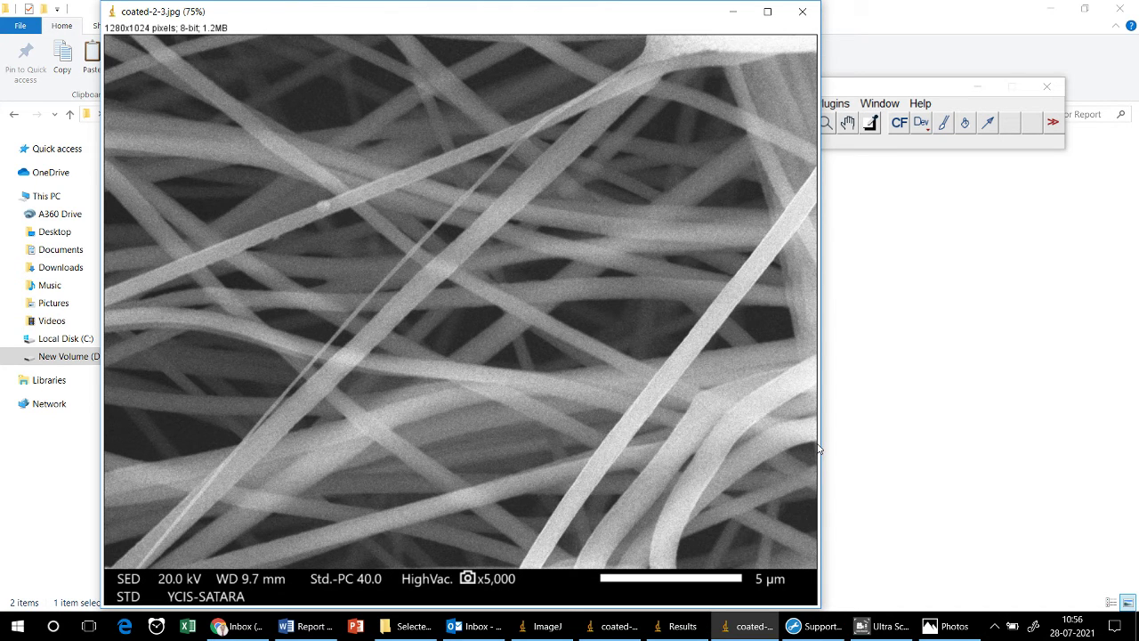
# Zoom in and draw a line along the 5 µm scale bar of coated-2-3
pyautogui.press('+')
pyautogui.press('+')
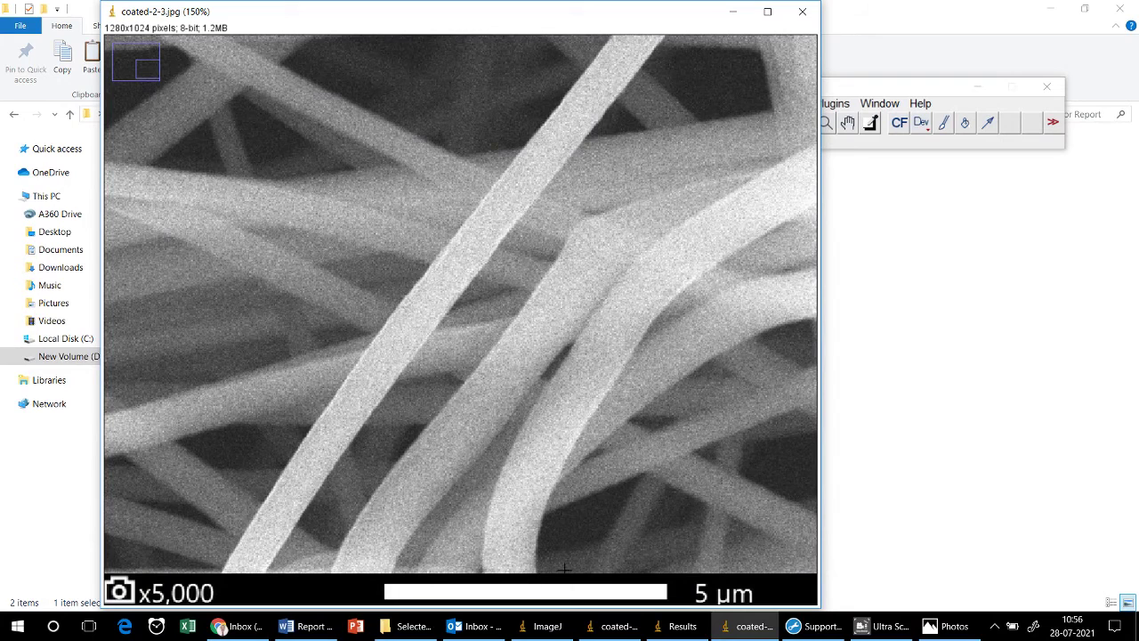
pyautogui.click(916, 85)
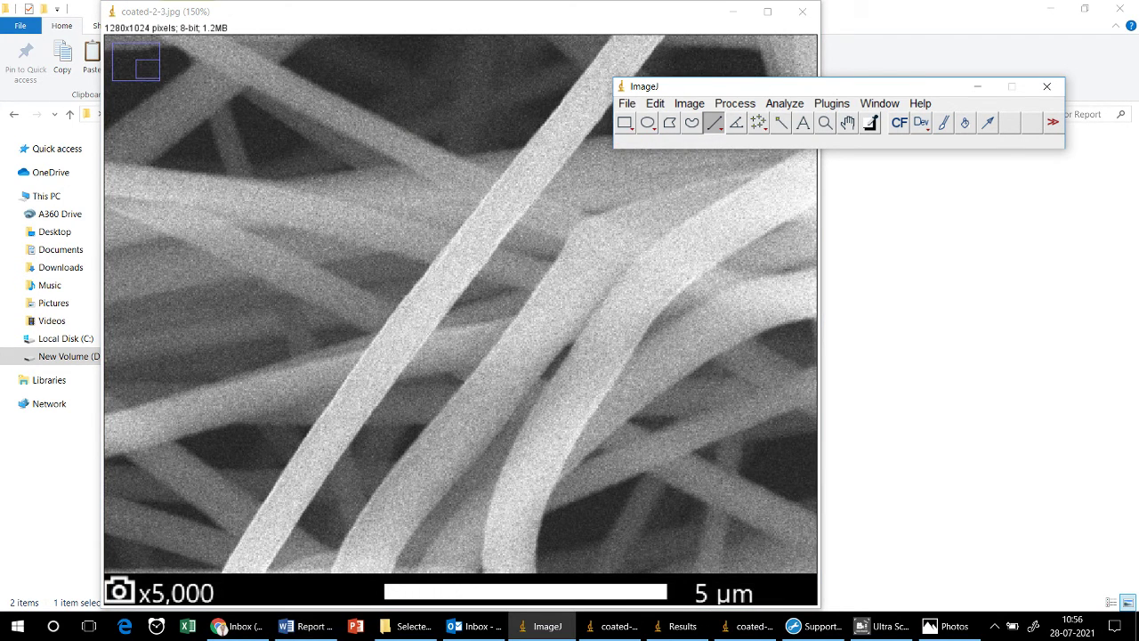
pyautogui.moveTo(385, 591); pyautogui.dragTo(660, 592)
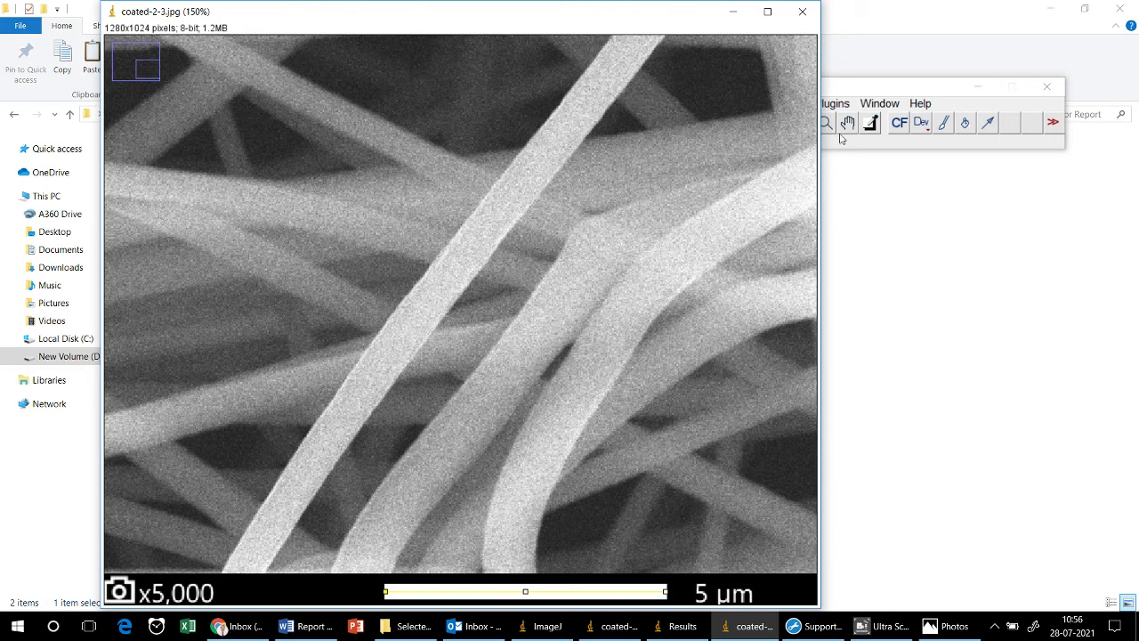
# Set the scale so the 252-pixel line equals a known distance of 5000 nm
pyautogui.click(845, 86)
pyautogui.click(800, 104)
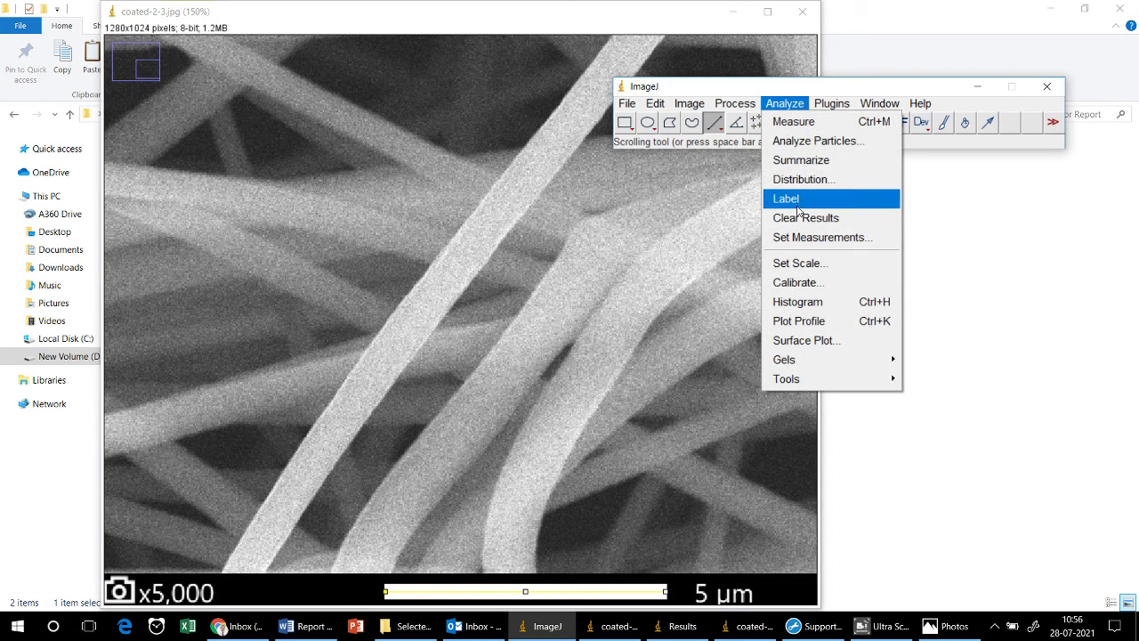
pyautogui.click(805, 264)
pyautogui.click(607, 159)
pyautogui.write('5000')
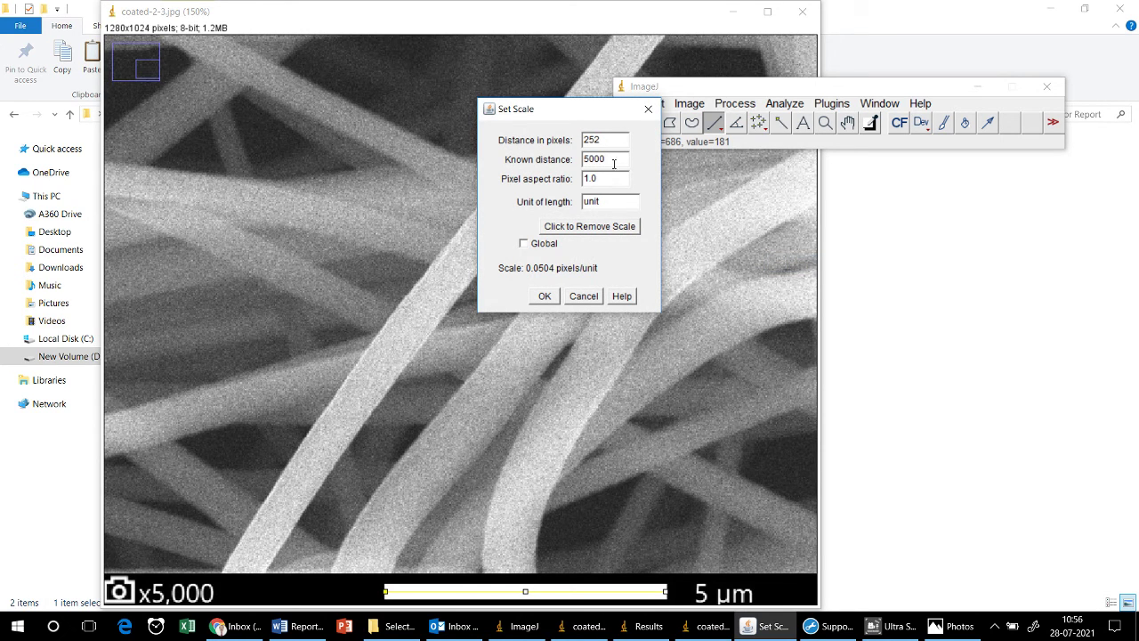
pyautogui.click(607, 200)
pyautogui.write('nm')
pyautogui.click(541, 295)
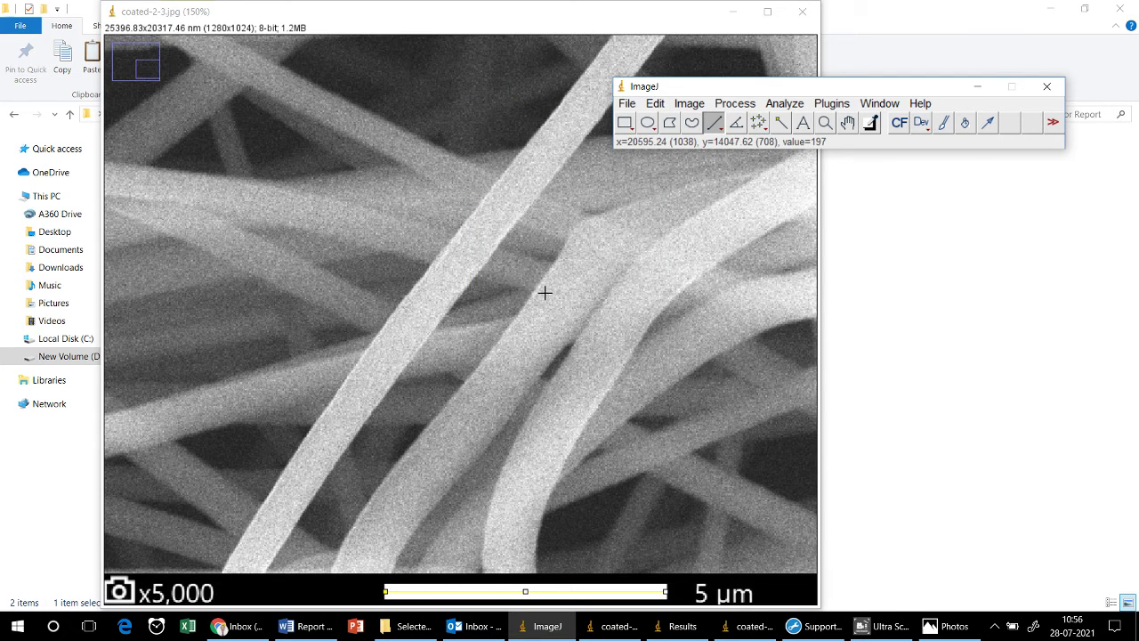
# Draw a line across one coated-2-3 fibre and measure it into Results
pyautogui.scroll(-3, 548, 221)
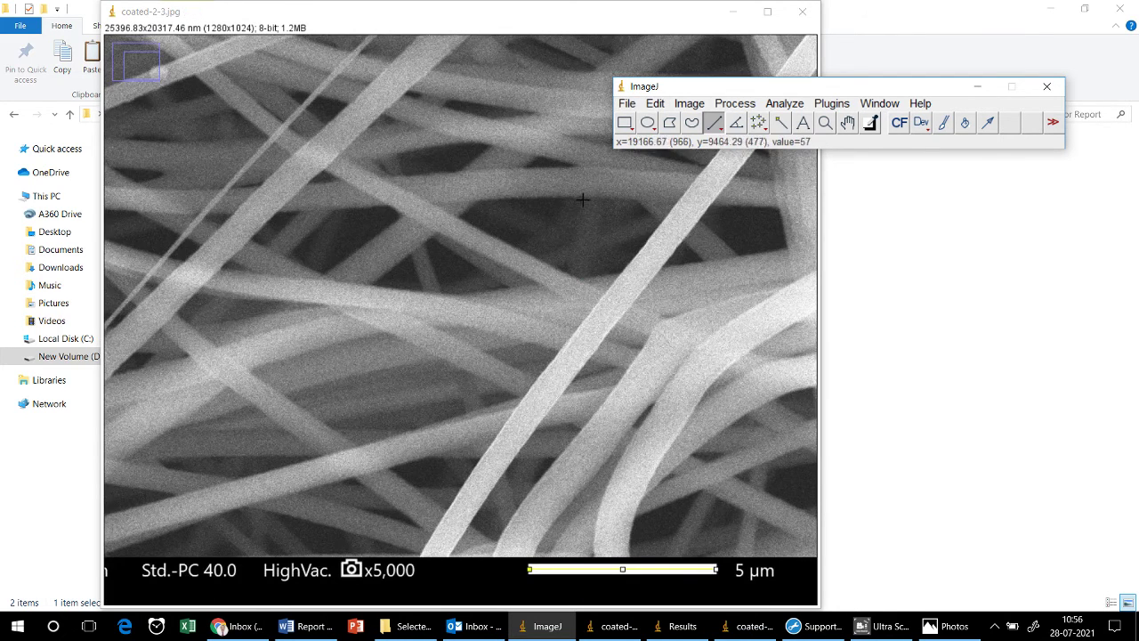
pyautogui.scroll(4, 462, 259)
pyautogui.moveTo(482, 255); pyautogui.dragTo(464, 292)
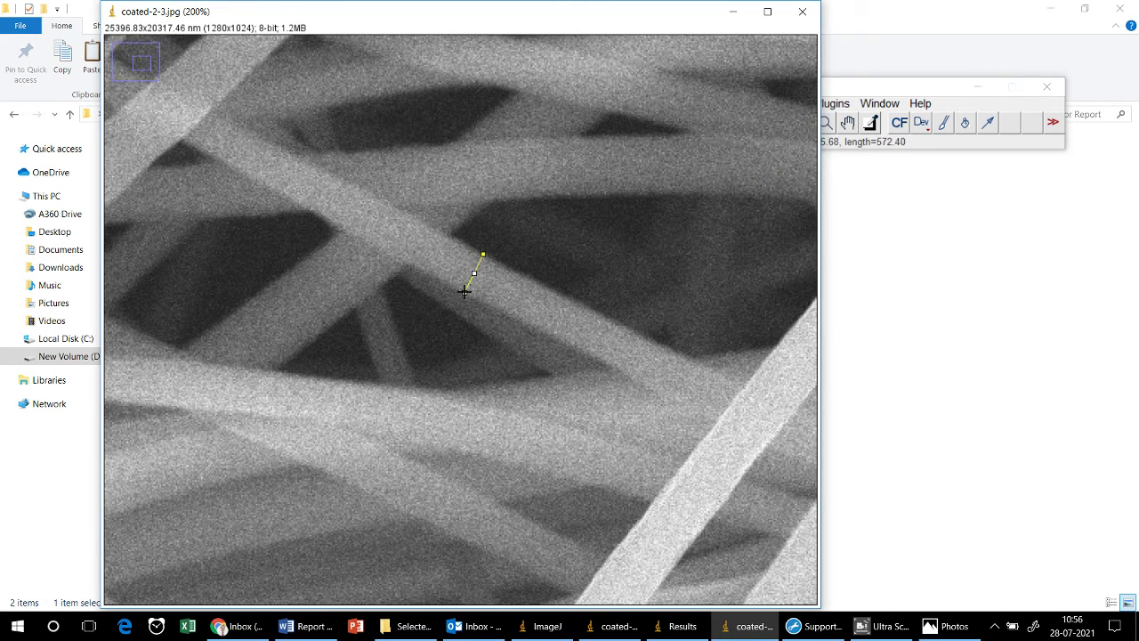
pyautogui.moveTo(853, 93); pyautogui.dragTo(924, 40)
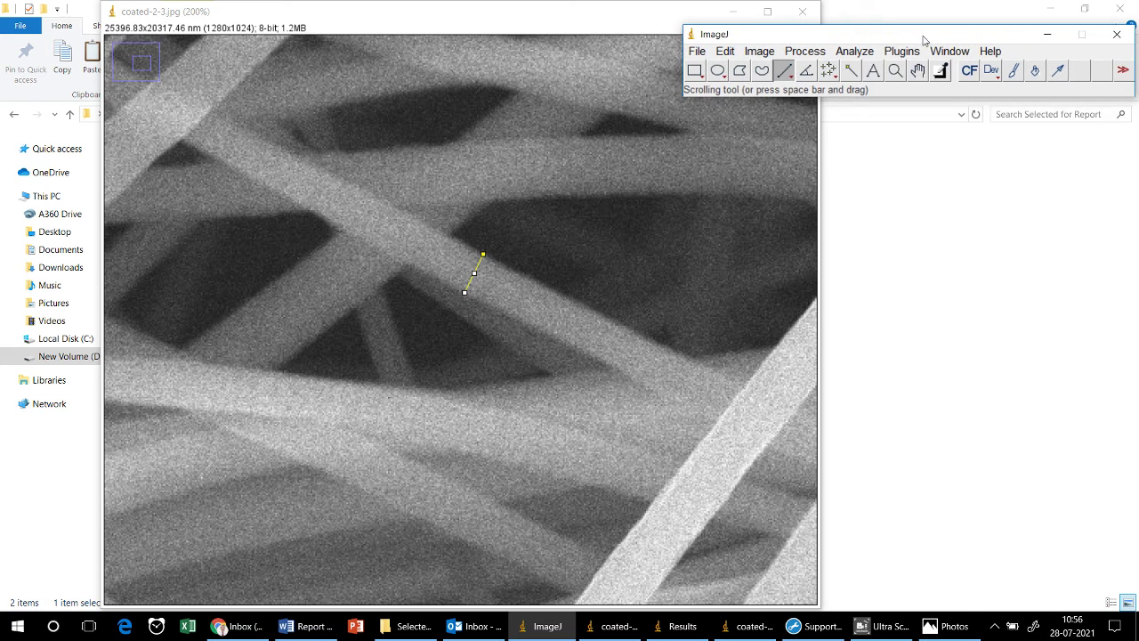
pyautogui.click(867, 55)
pyautogui.click(863, 70)
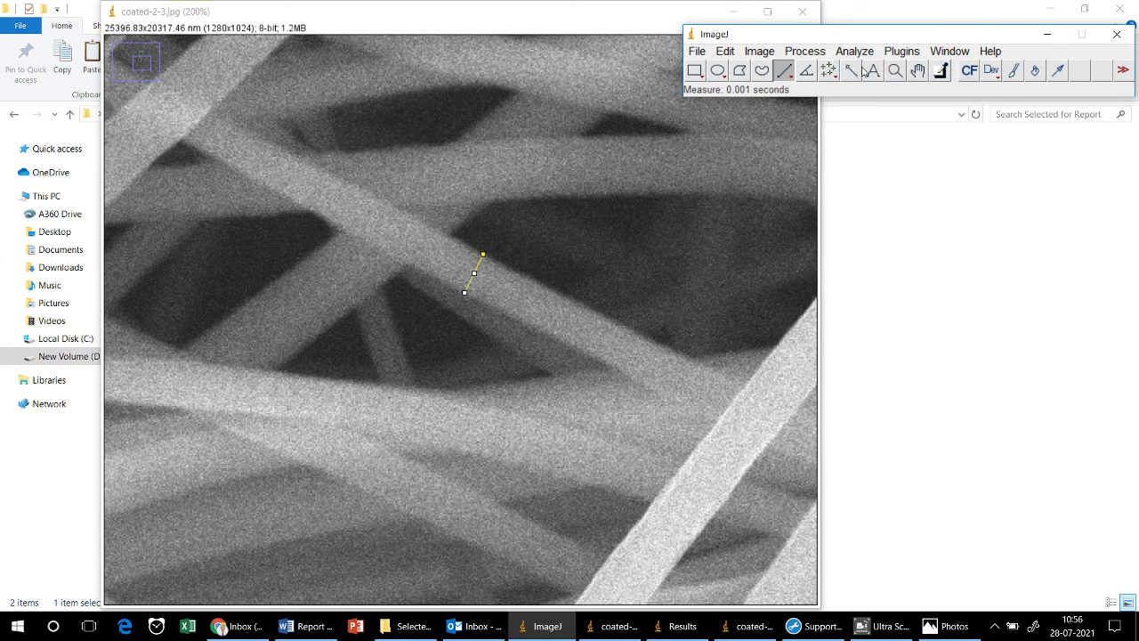
pyautogui.click(852, 55)
pyautogui.click(859, 70)
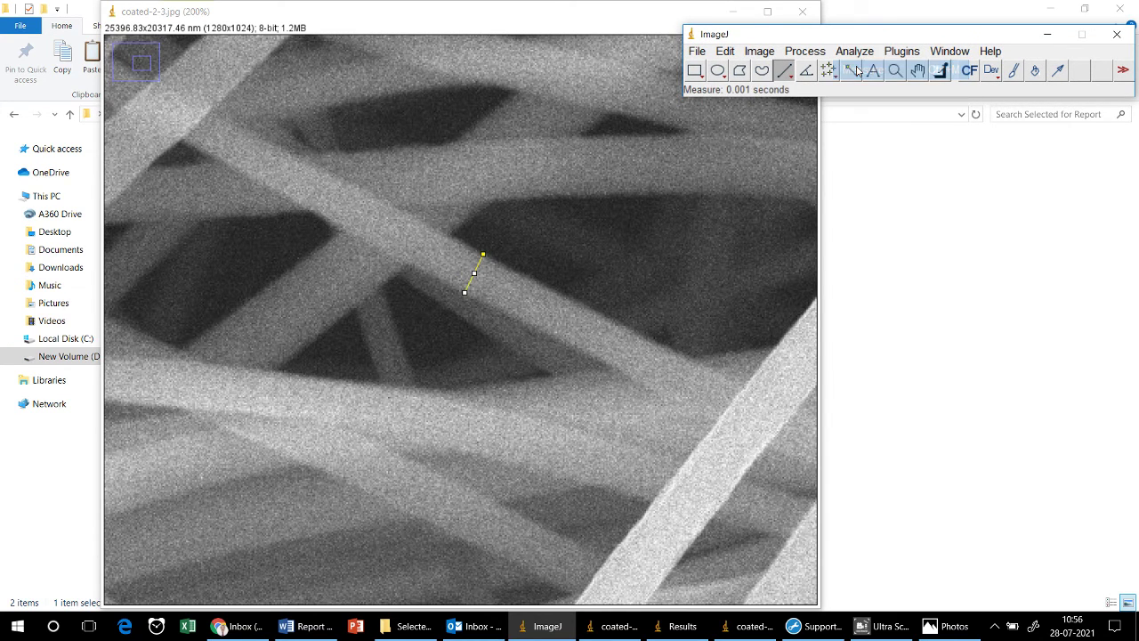
pyautogui.moveTo(944, 40); pyautogui.dragTo(878, 22)
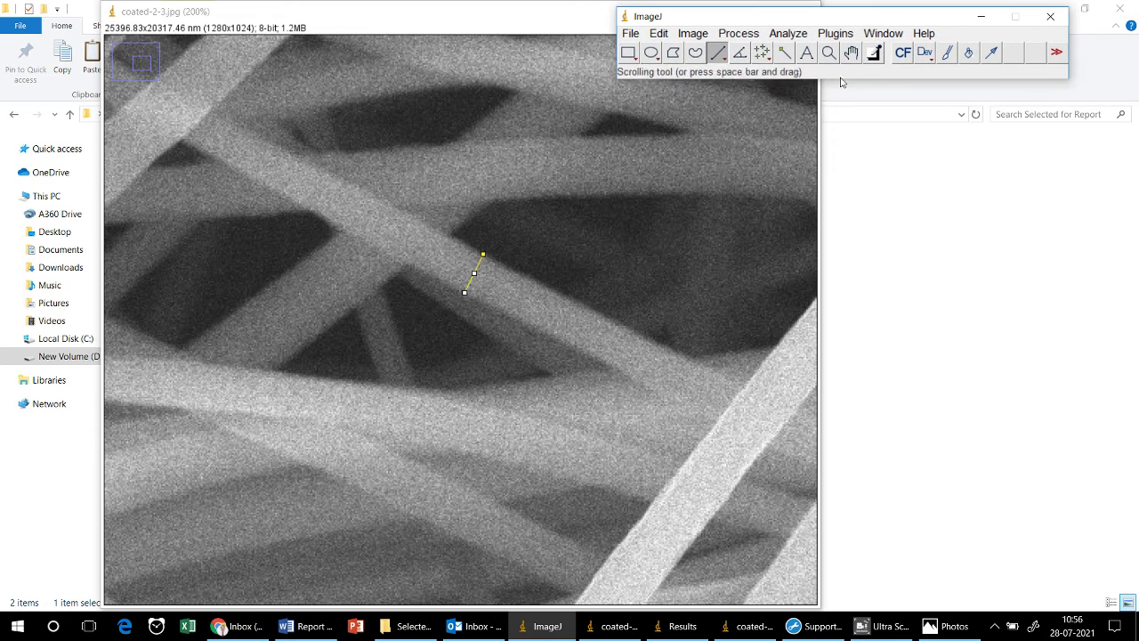
pyautogui.click(789, 35)
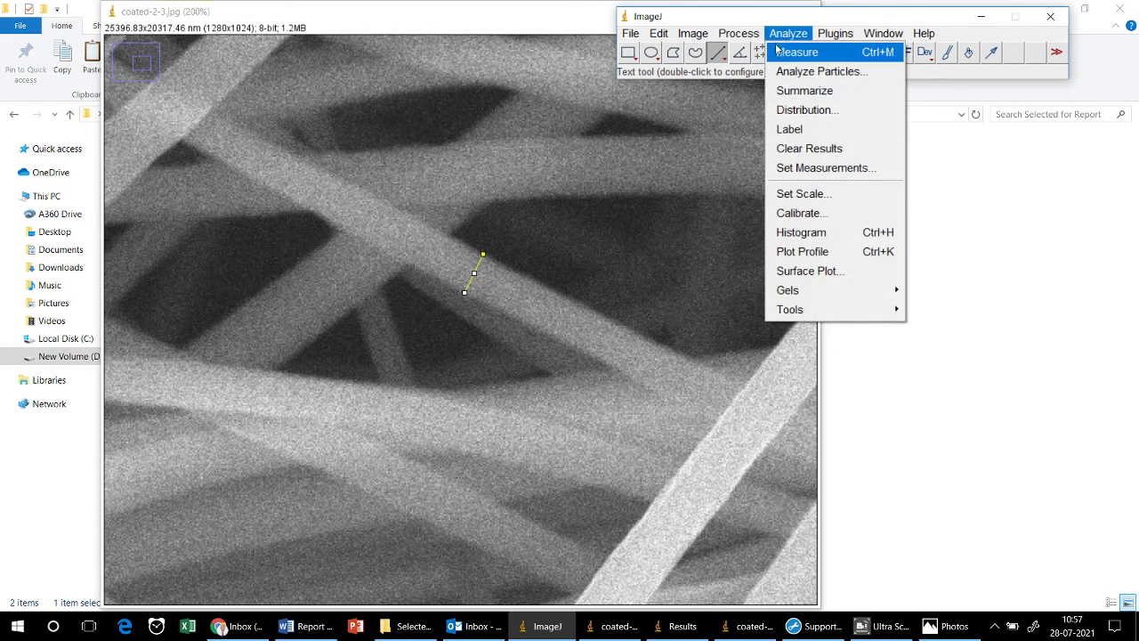
pyautogui.click(782, 50)
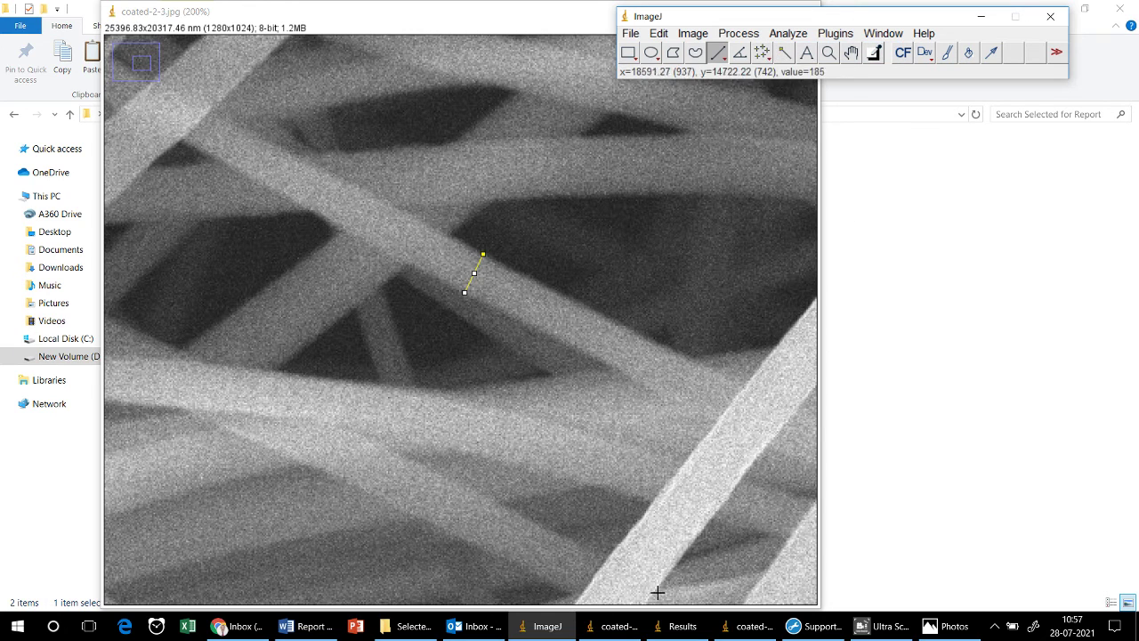
# Cut the two duplicate measurement rows from Results, leaving six rows
pyautogui.click(678, 627)
pyautogui.click(678, 627)
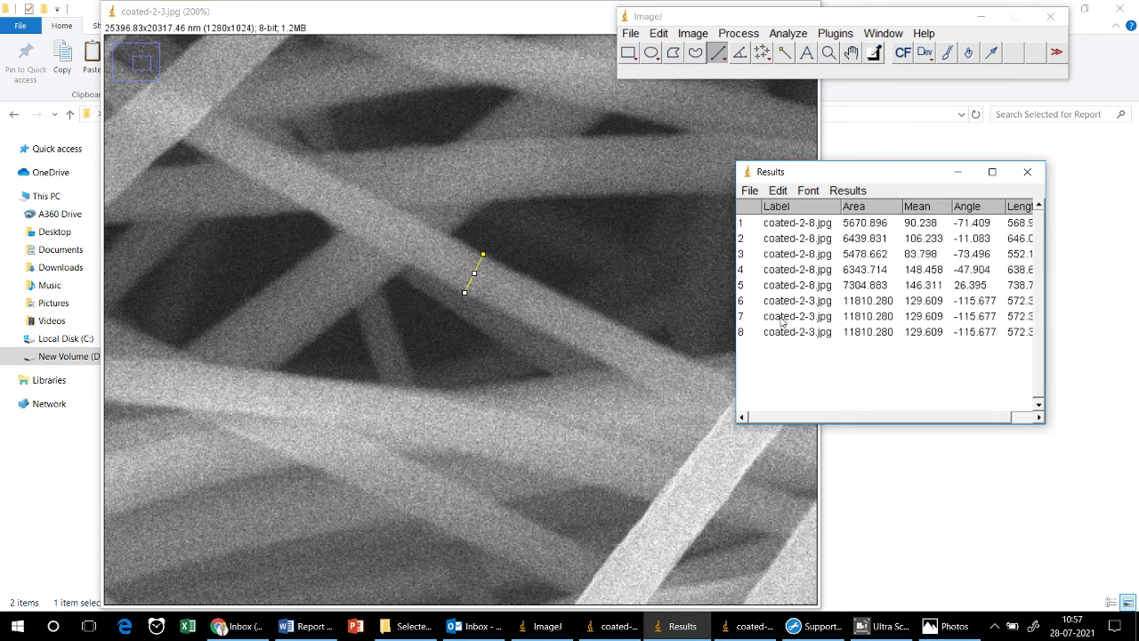
pyautogui.click(754, 318)
pyautogui.rightClick(754, 318)
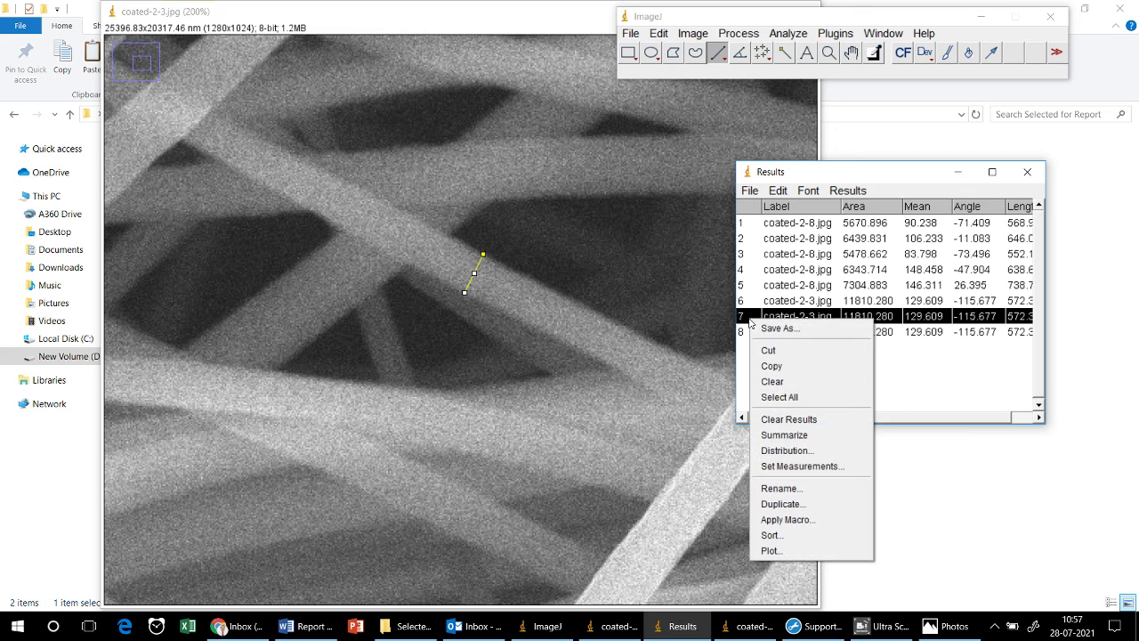
pyautogui.click(794, 351)
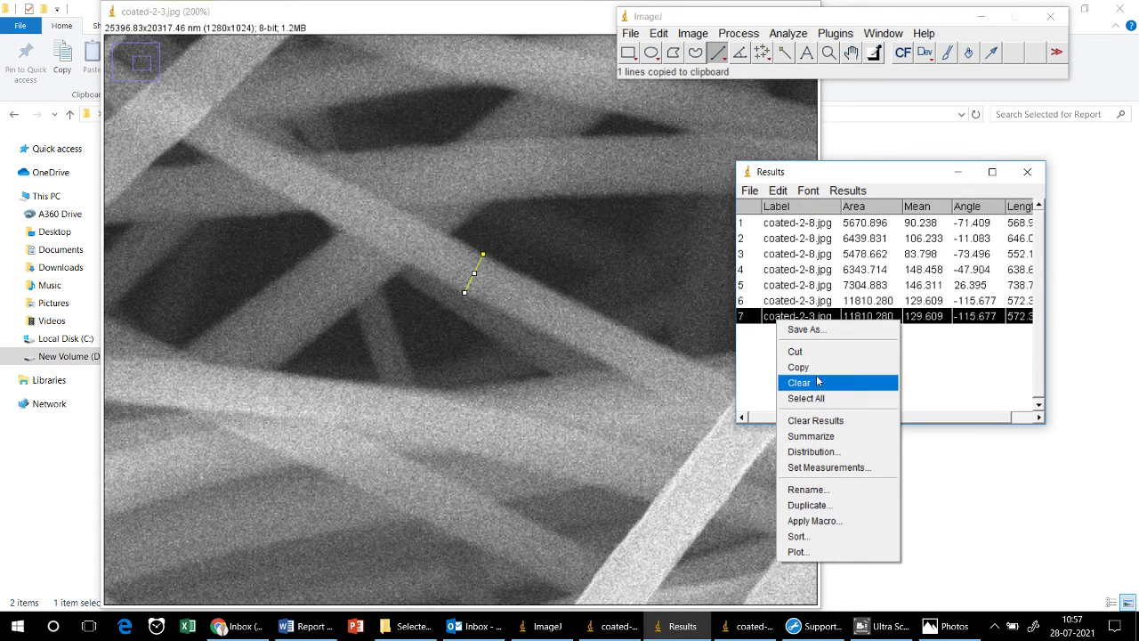
pyautogui.click(794, 351)
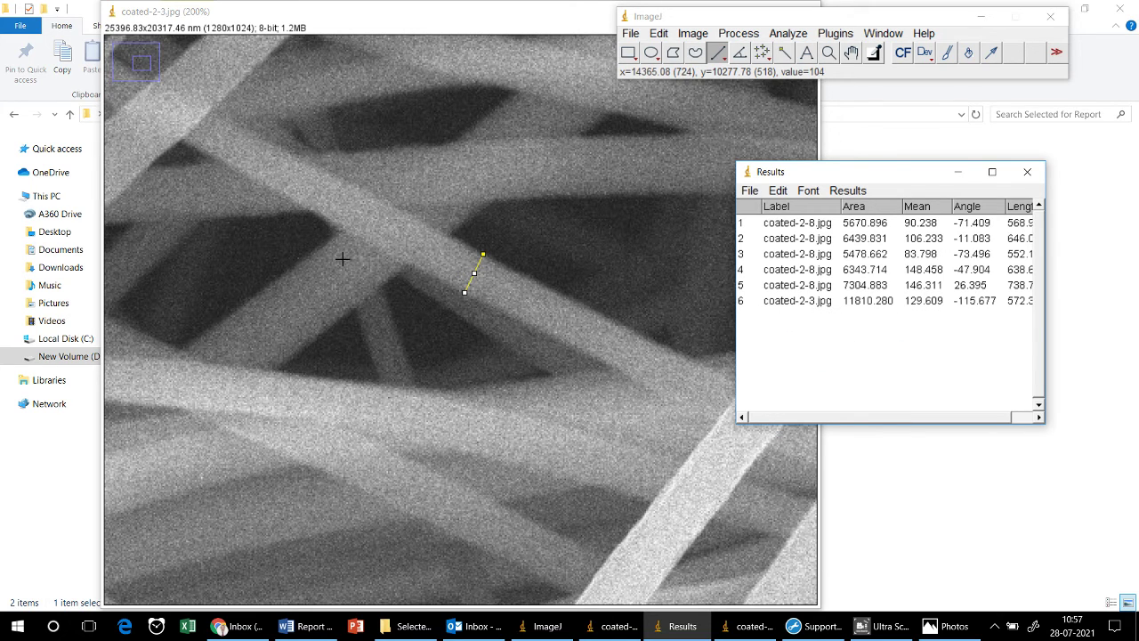
# Measure the lower-right fiber's width (about 751) into the Results table
pyautogui.moveTo(637, 523); pyautogui.dragTo(683, 553)
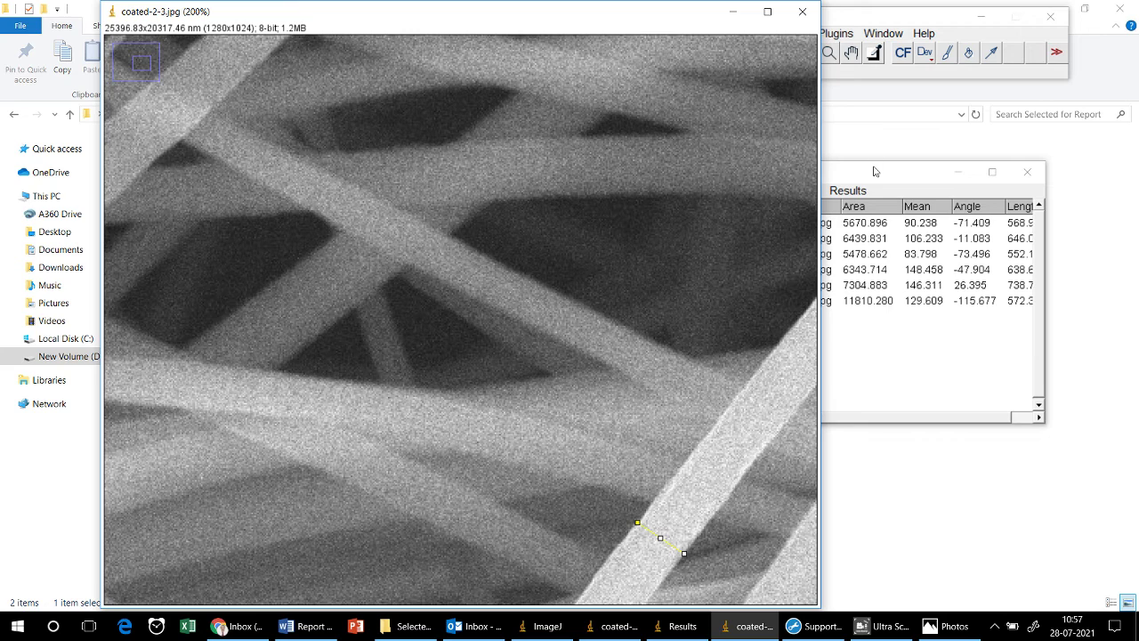
pyautogui.moveTo(868, 19); pyautogui.dragTo(896, 20)
pyautogui.click(815, 35)
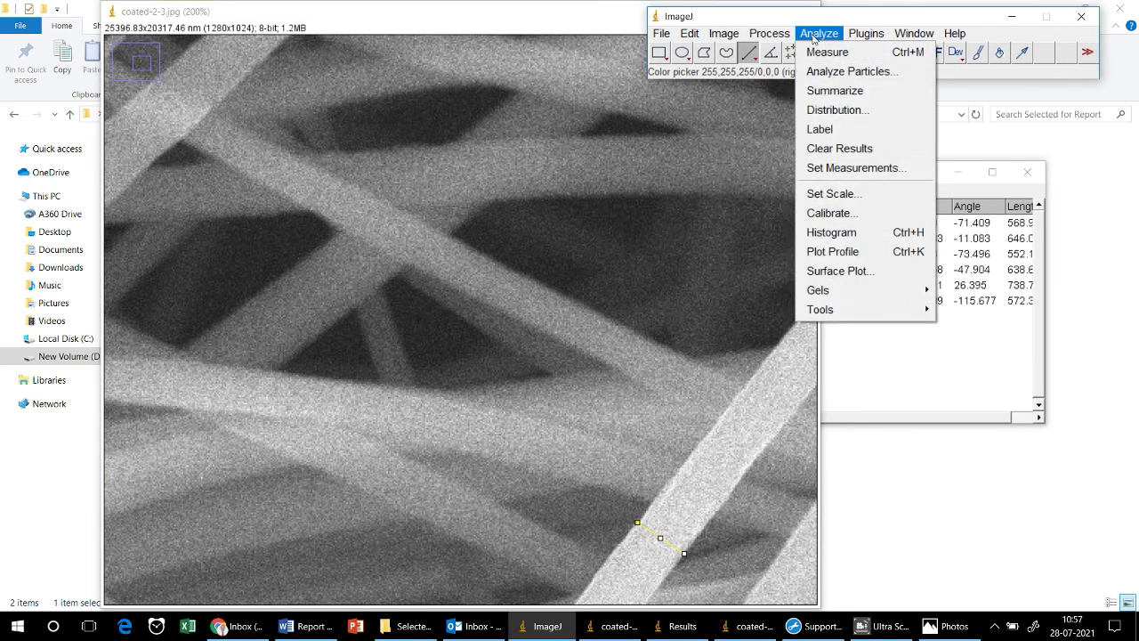
pyautogui.click(818, 52)
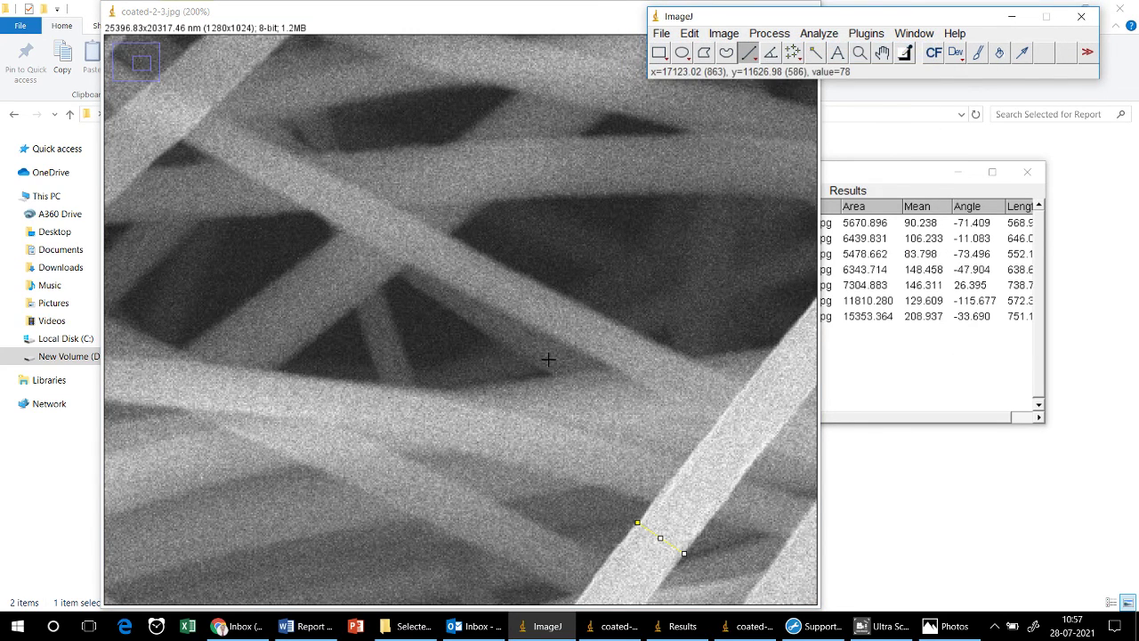
# Measure another fiber's width (about 521) as row 8, then move the Results table up and right
pyautogui.press('-')
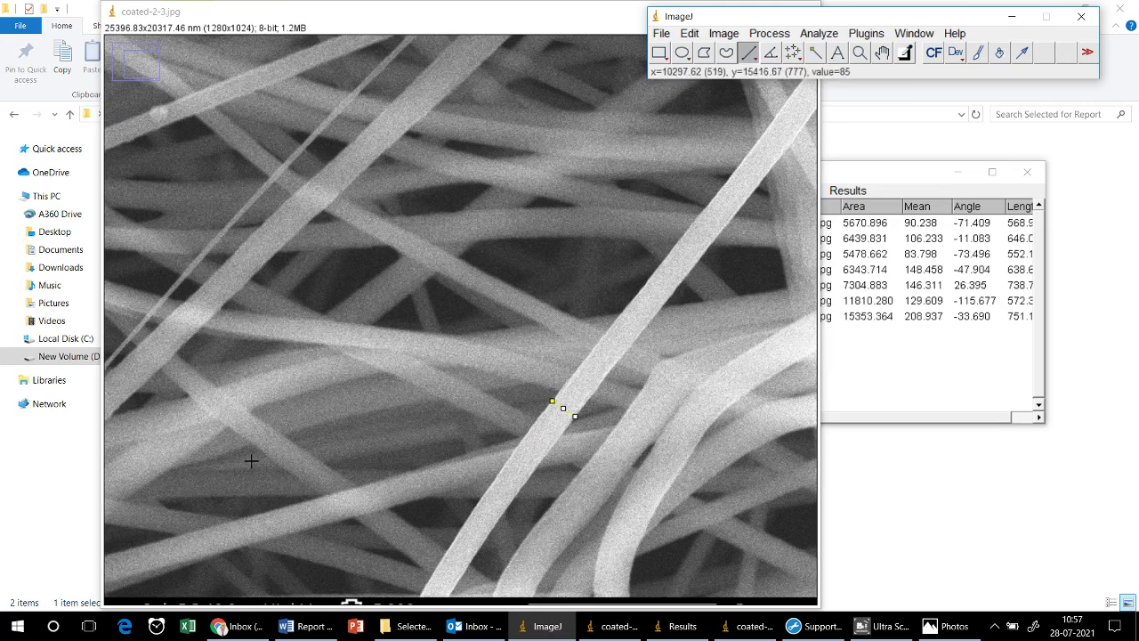
pyautogui.press('+')
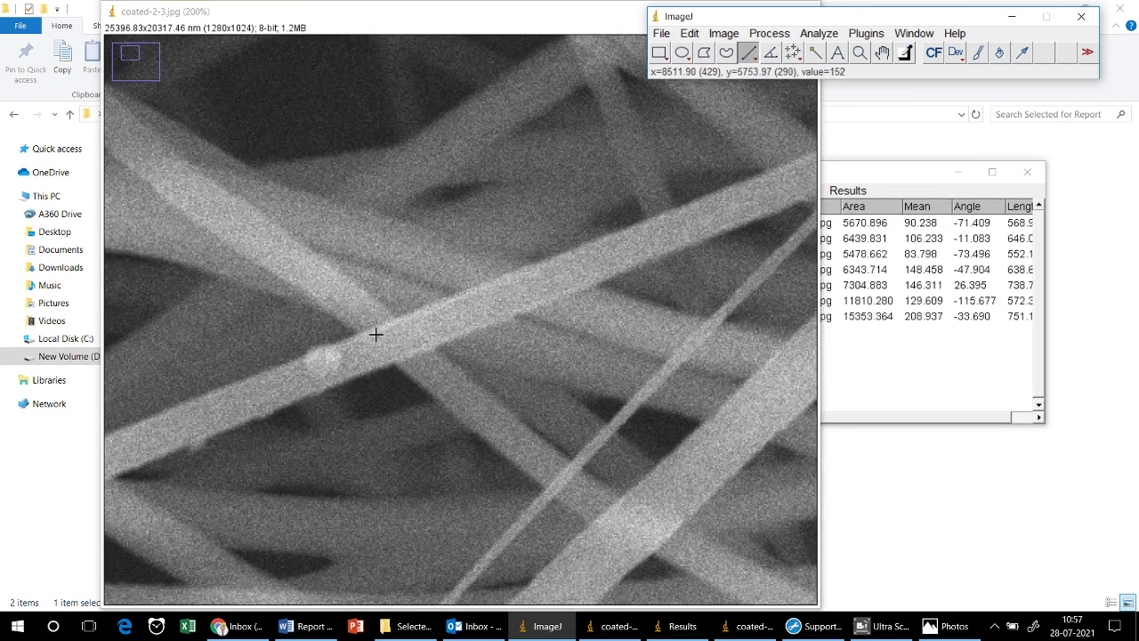
pyautogui.moveTo(371, 329); pyautogui.dragTo(383, 363)
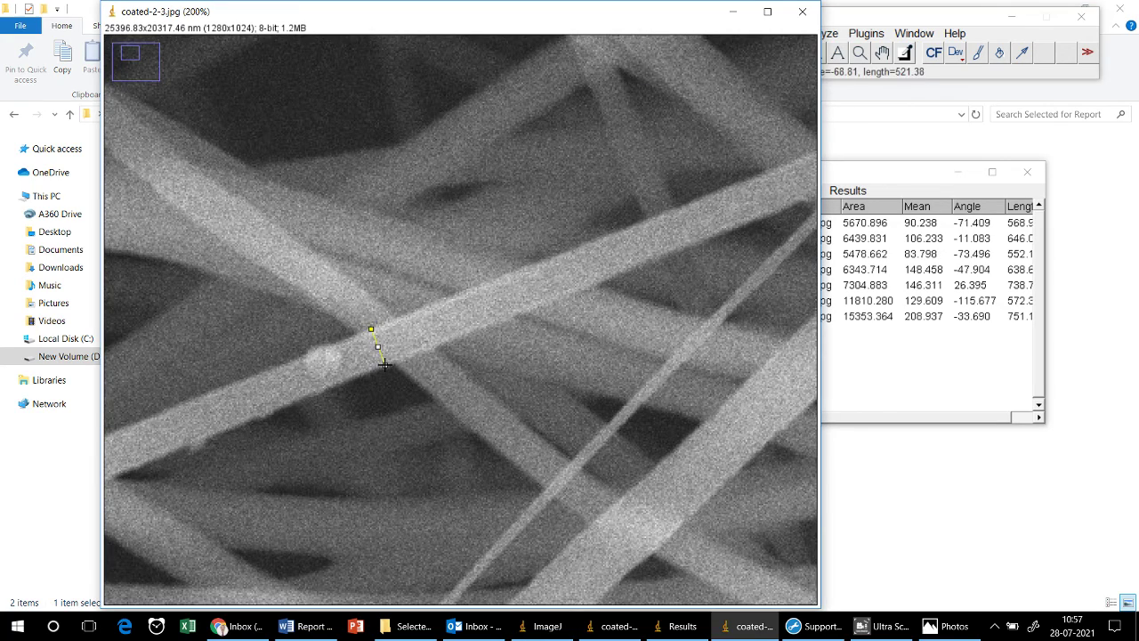
pyautogui.click(830, 34)
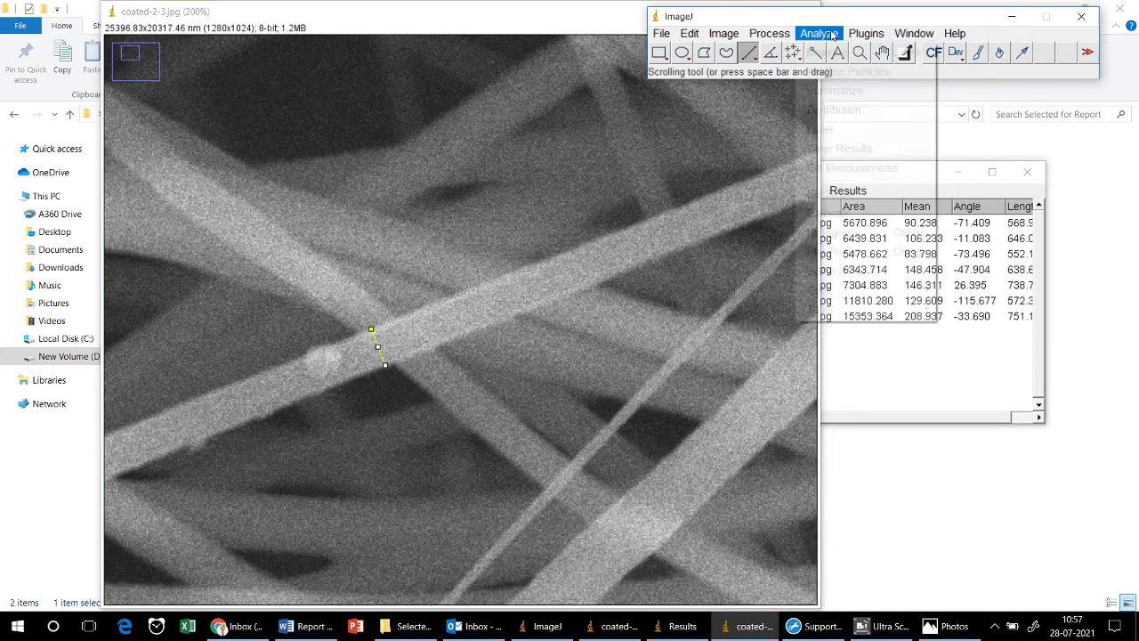
pyautogui.click(832, 52)
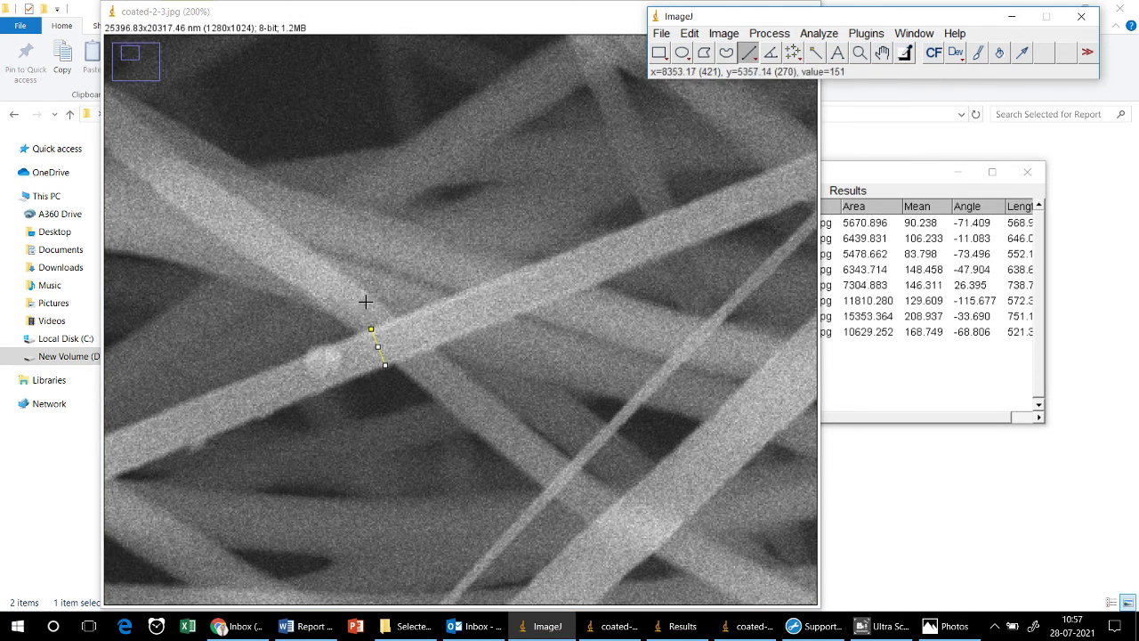
pyautogui.scroll(-1, 473, 400)
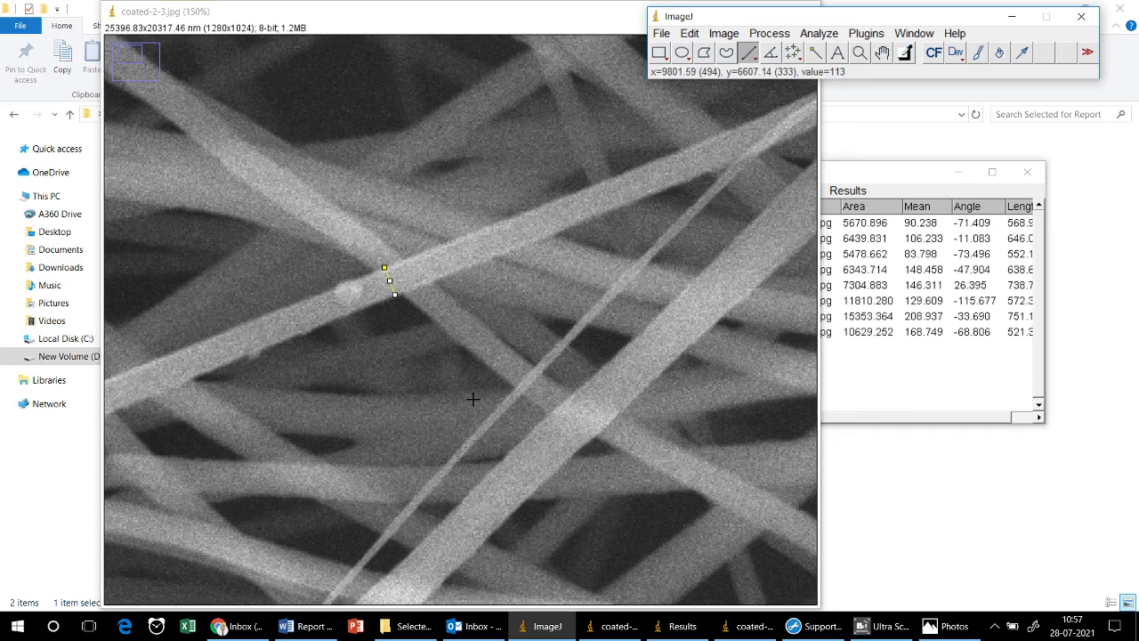
pyautogui.moveTo(885, 171); pyautogui.dragTo(964, 150)
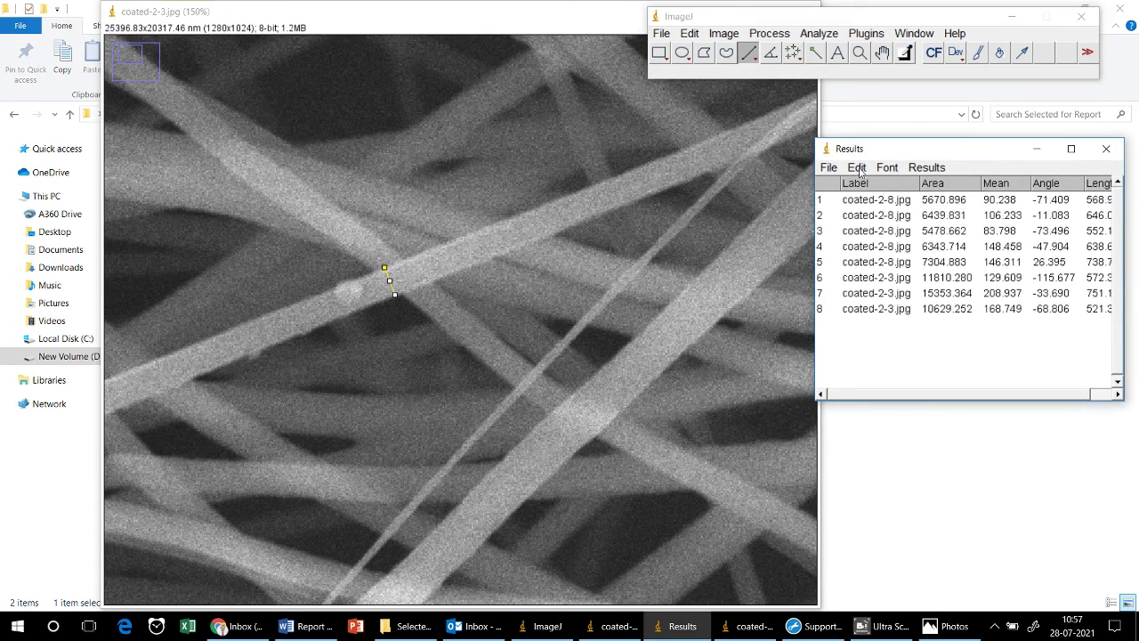
pyautogui.click(828, 168)
# Bring up Save As for the eight-row Results table in the Selected for Report folder, centred on screen
pyautogui.click(837, 185)
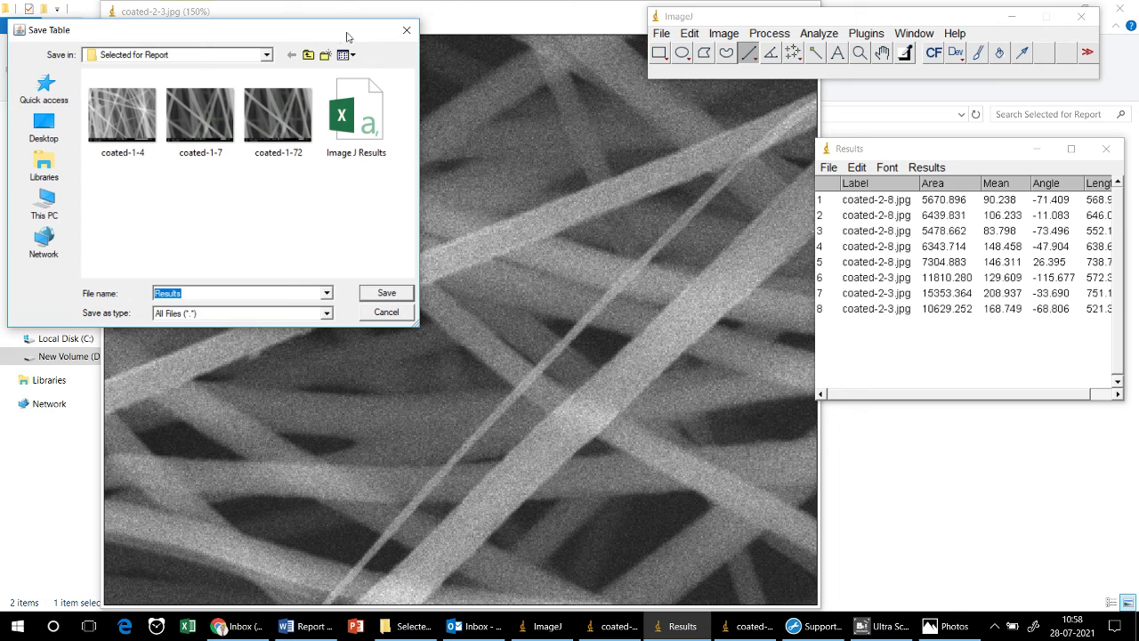
pyautogui.moveTo(327, 35); pyautogui.dragTo(596, 196)
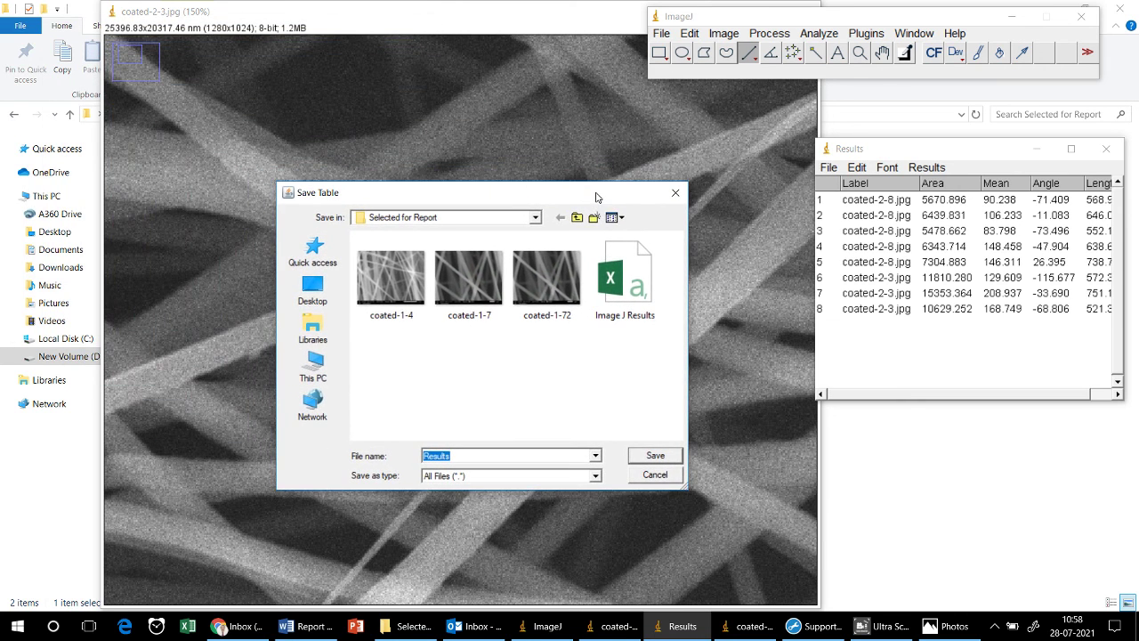